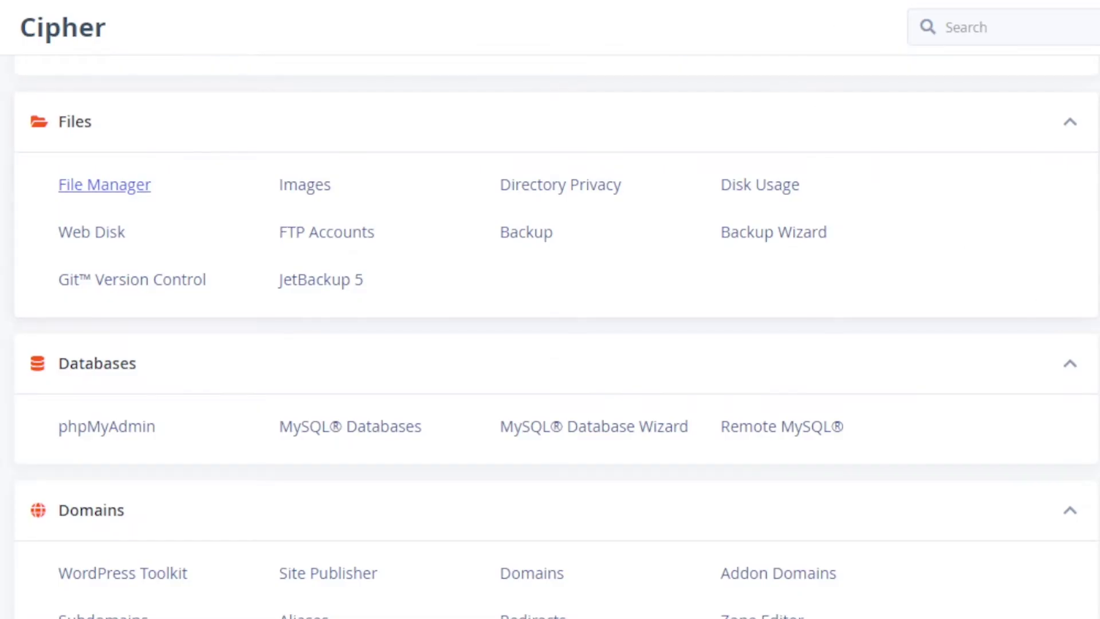
Scroll the cPanel home page down to the Software section showing Setup Python App
{"action": "scroll", "coordinate": [550, 338], "scroll_direction": "down", "scroll_amount": 10}
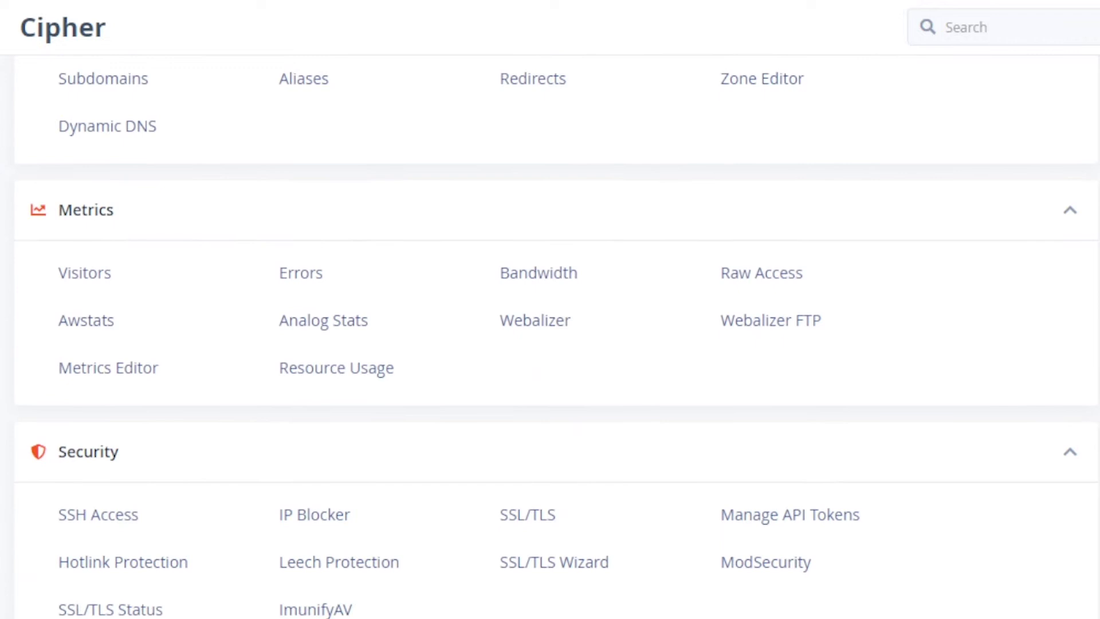
{"action": "scroll", "coordinate": [550, 338], "scroll_direction": "down", "scroll_amount": 3}
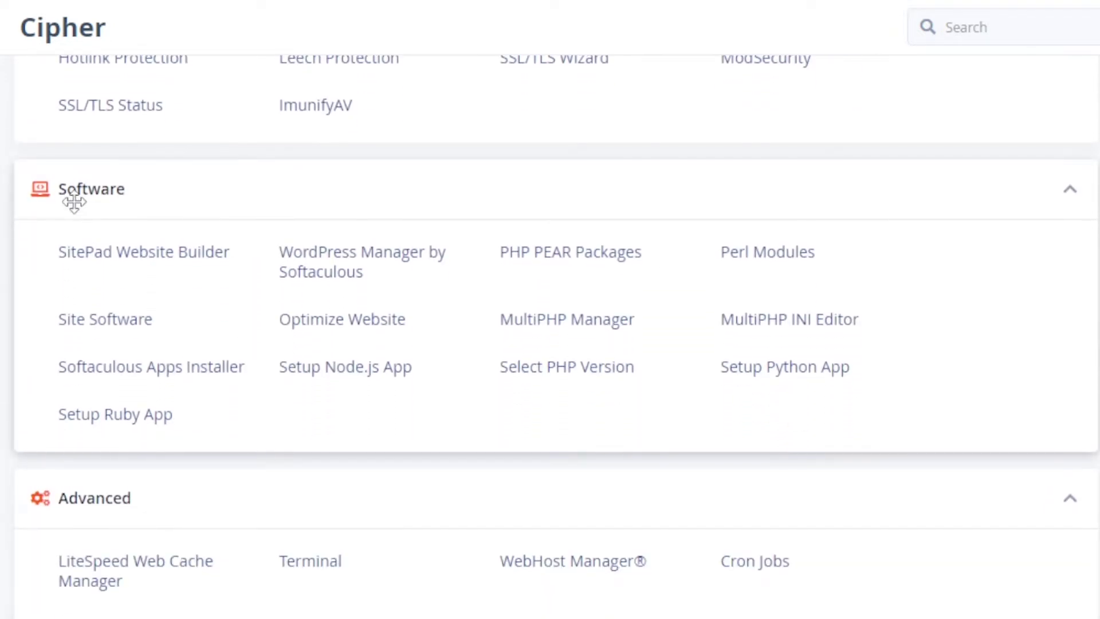
In Setup Python App, choose Python 3.9.12 and enter 'staging' as the application root
{"action": "left_click", "coordinate": [784, 368]}
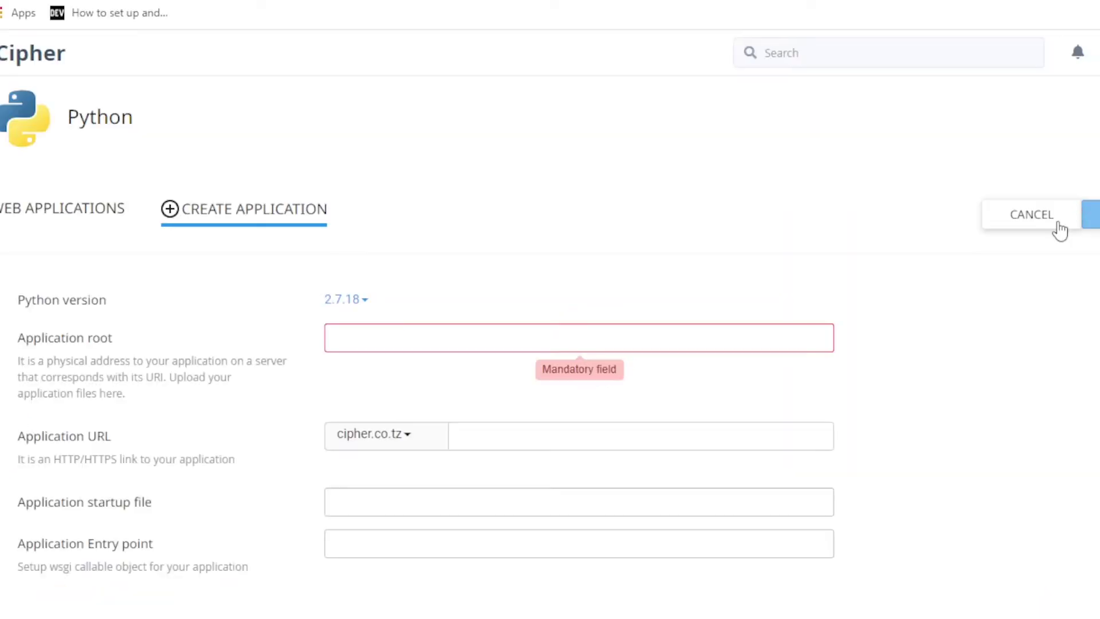
{"action": "left_click", "coordinate": [367, 303]}
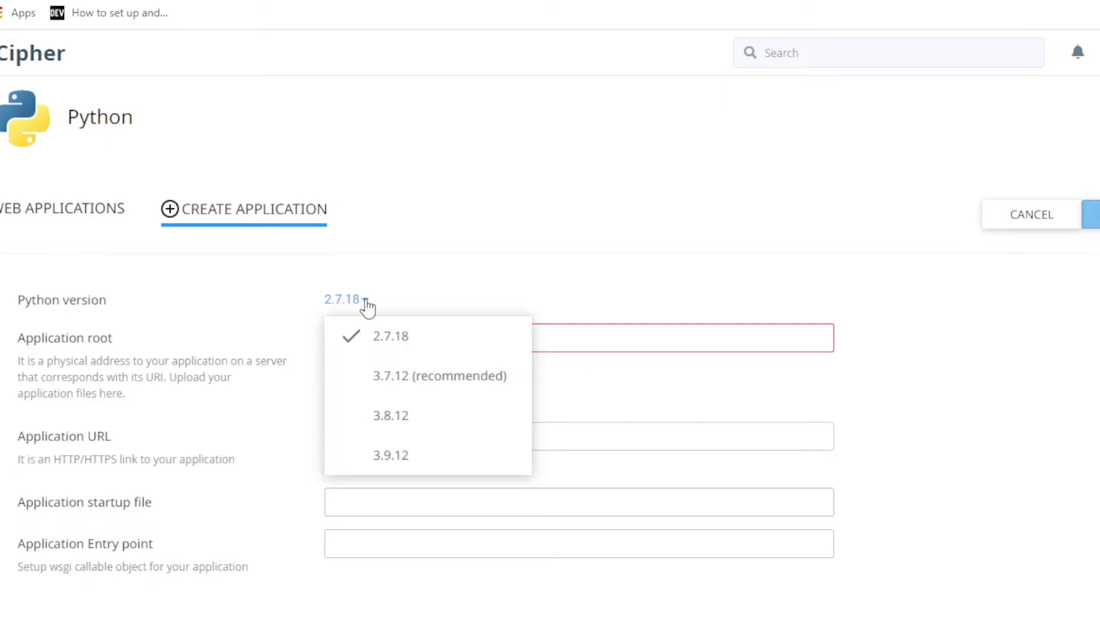
{"action": "left_click", "coordinate": [390, 457]}
{"action": "left_click", "coordinate": [340, 342]}
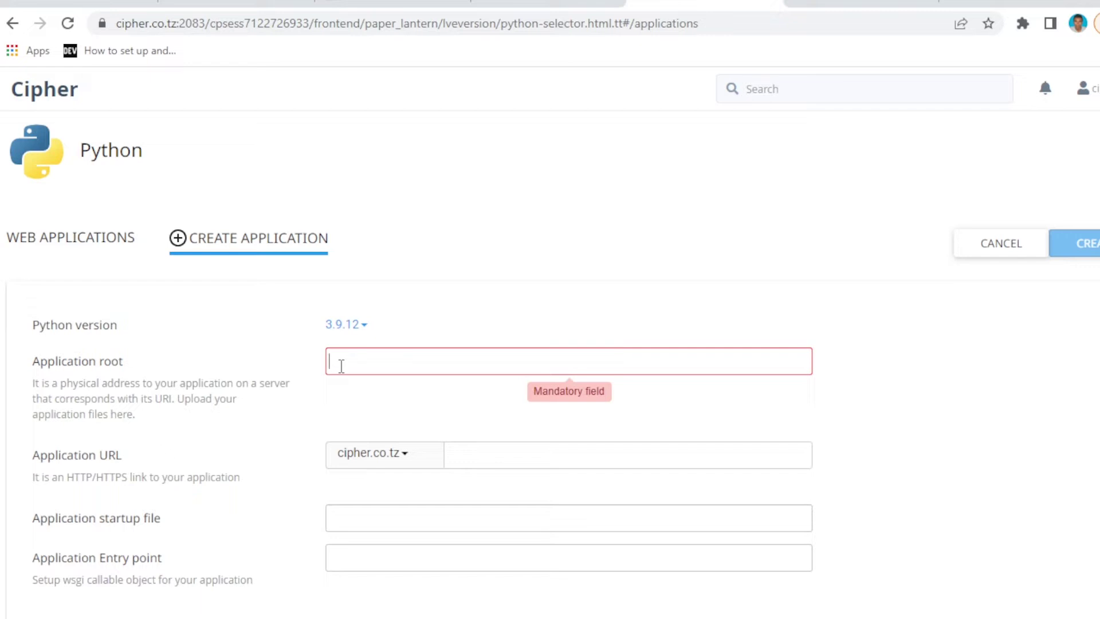
{"action": "type", "text": "ci"}
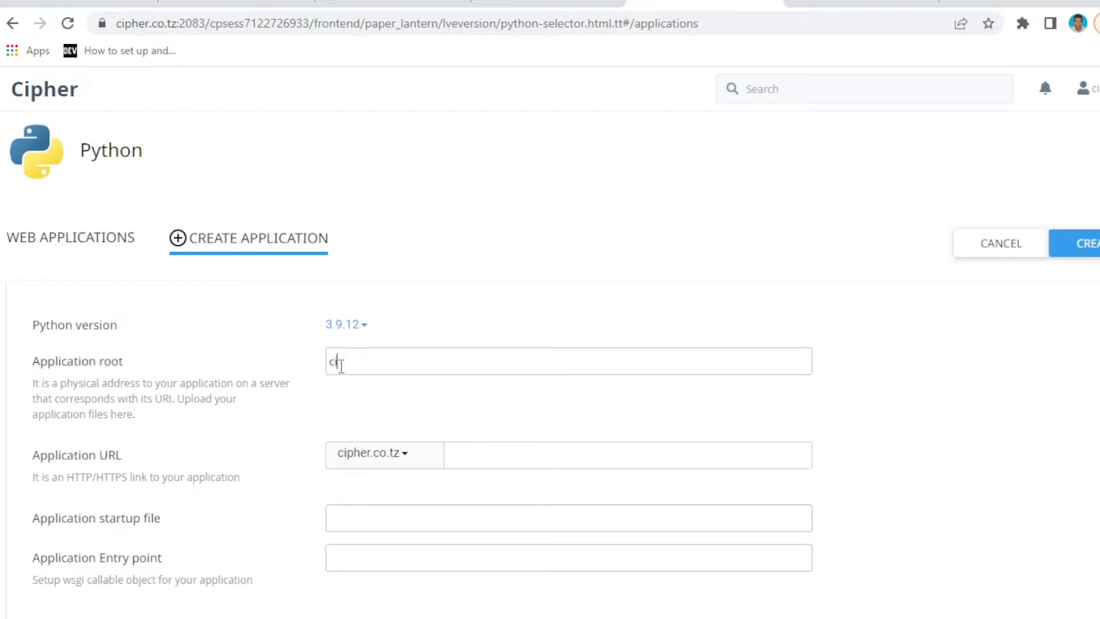
{"action": "key", "text": "BackSpace"}
{"action": "key", "text": "BackSpace"}
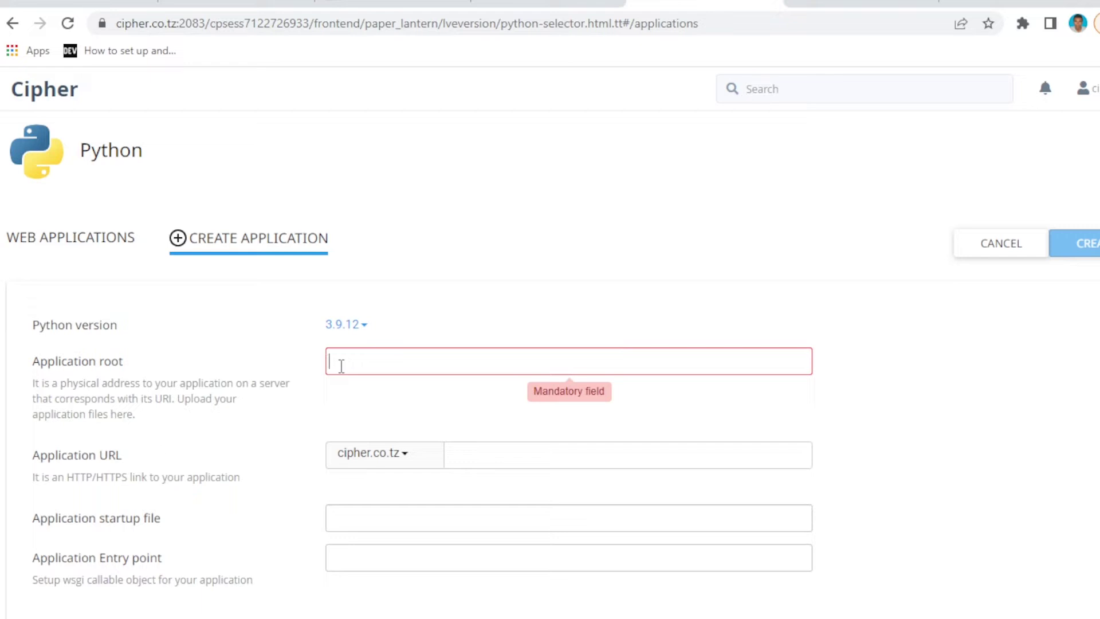
{"action": "type", "text": "staging"}
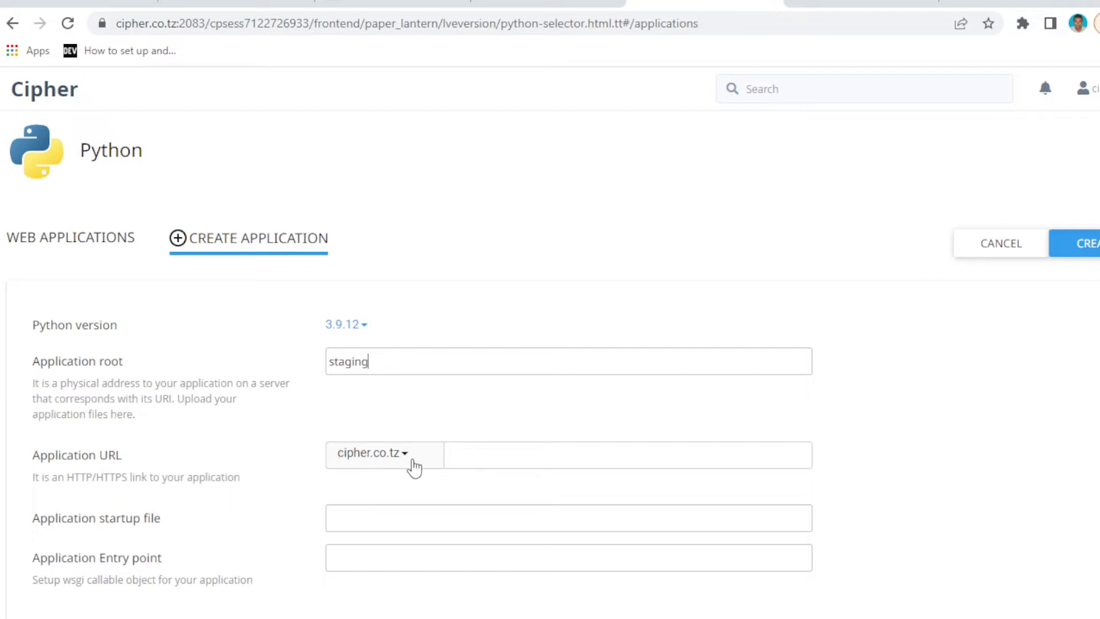
Set the Application URL domain to staging.cipher.co.tz
{"action": "left_click", "coordinate": [407, 461]}
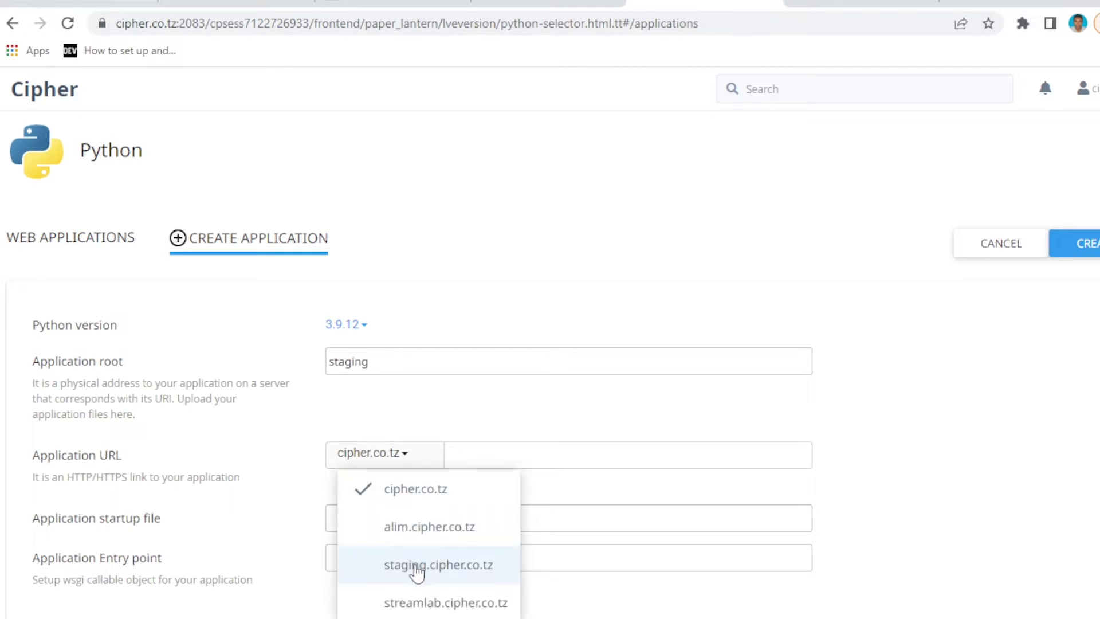
{"action": "left_click", "coordinate": [417, 567]}
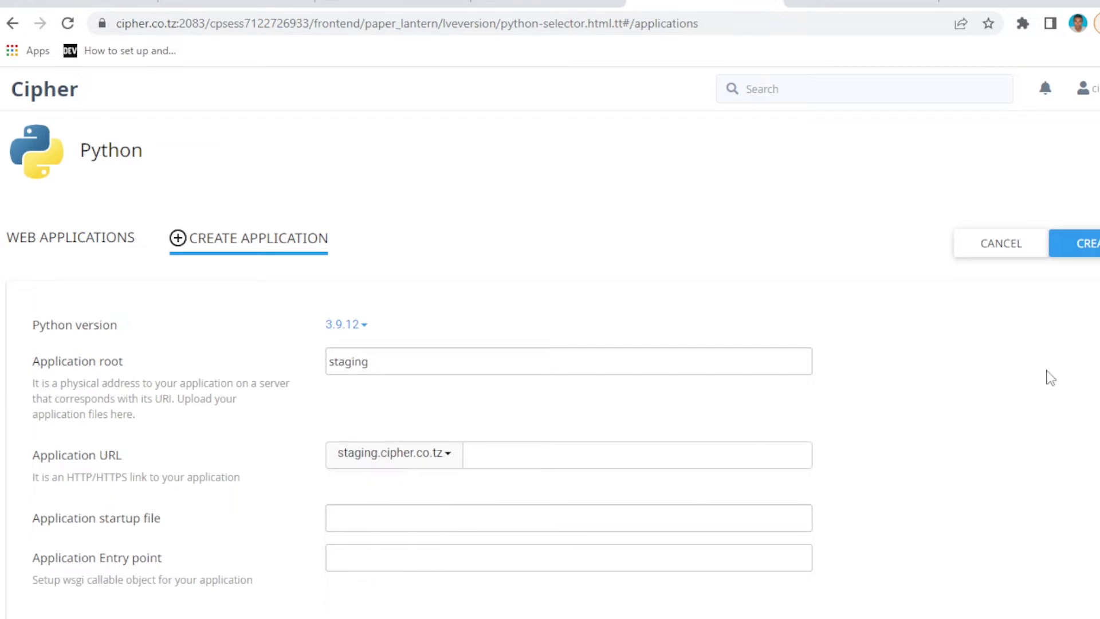
{"action": "scroll", "coordinate": [550, 401], "scroll_direction": "down", "scroll_amount": 3}
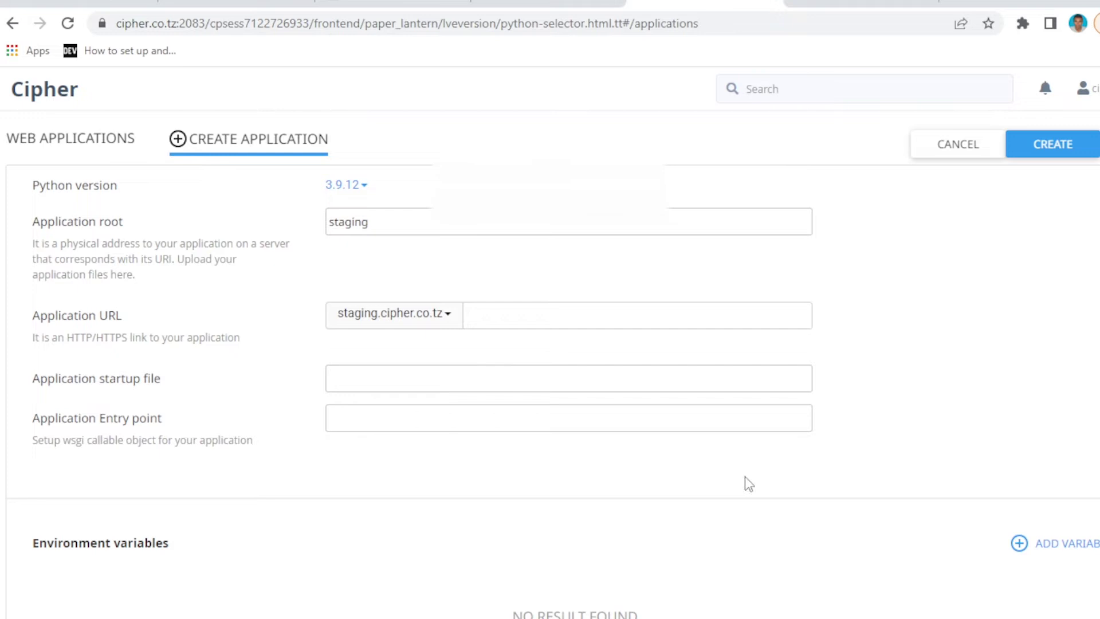
{"action": "scroll", "coordinate": [553, 381], "scroll_direction": "down", "scroll_amount": 1}
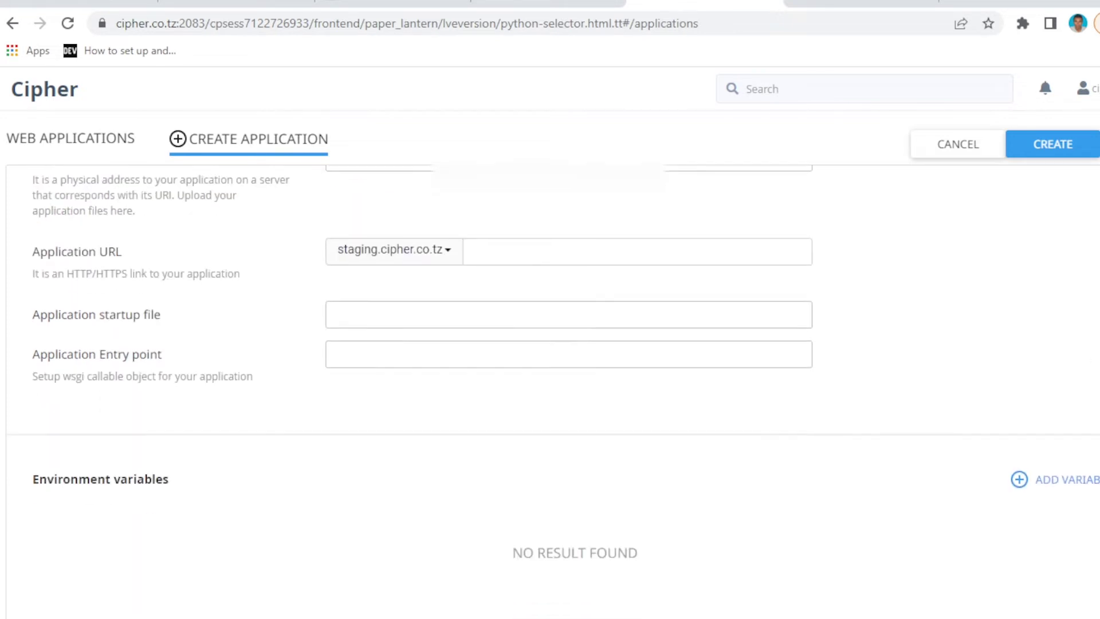
{"action": "scroll", "coordinate": [553, 380], "scroll_direction": "up", "scroll_amount": 2}
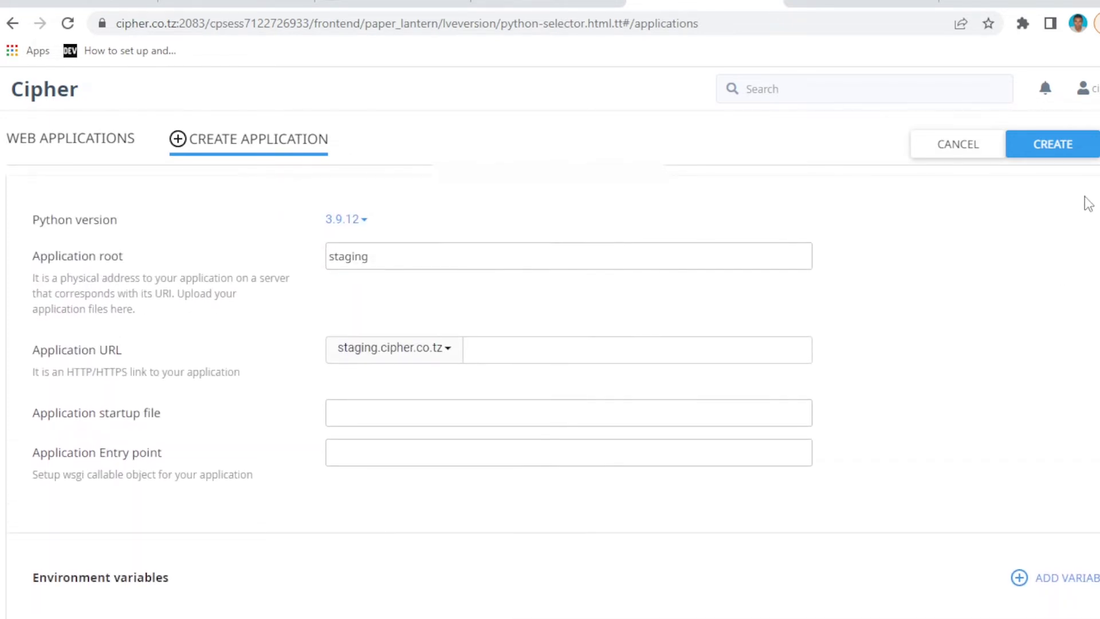
Create the staging Python app and copy its virtual-environment activation command
{"action": "left_click", "coordinate": [1049, 150]}
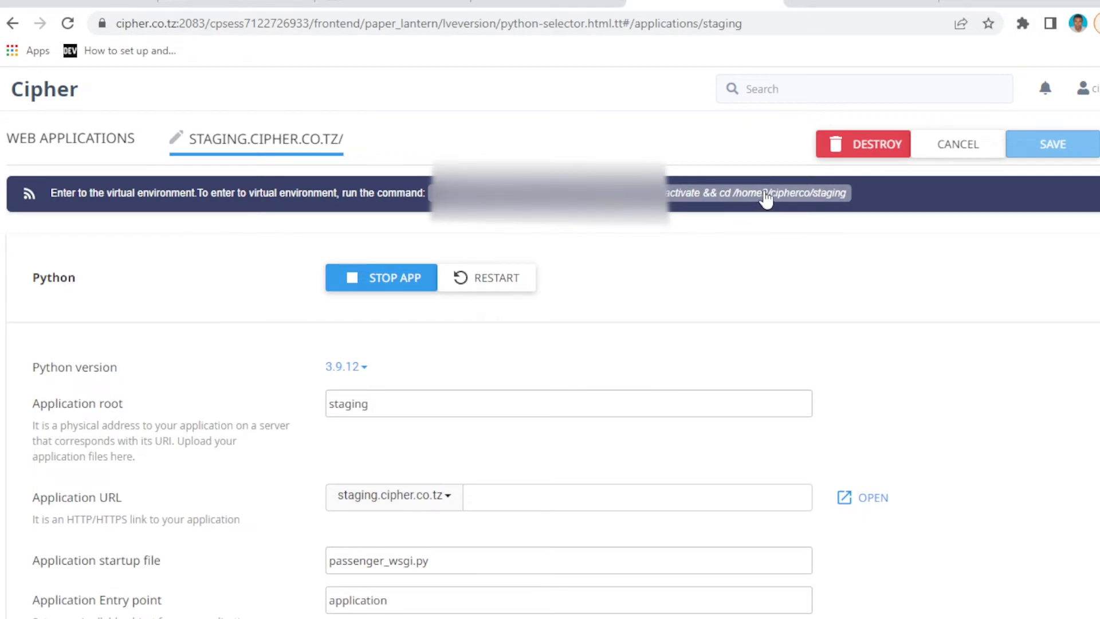
{"action": "left_click", "coordinate": [766, 195]}
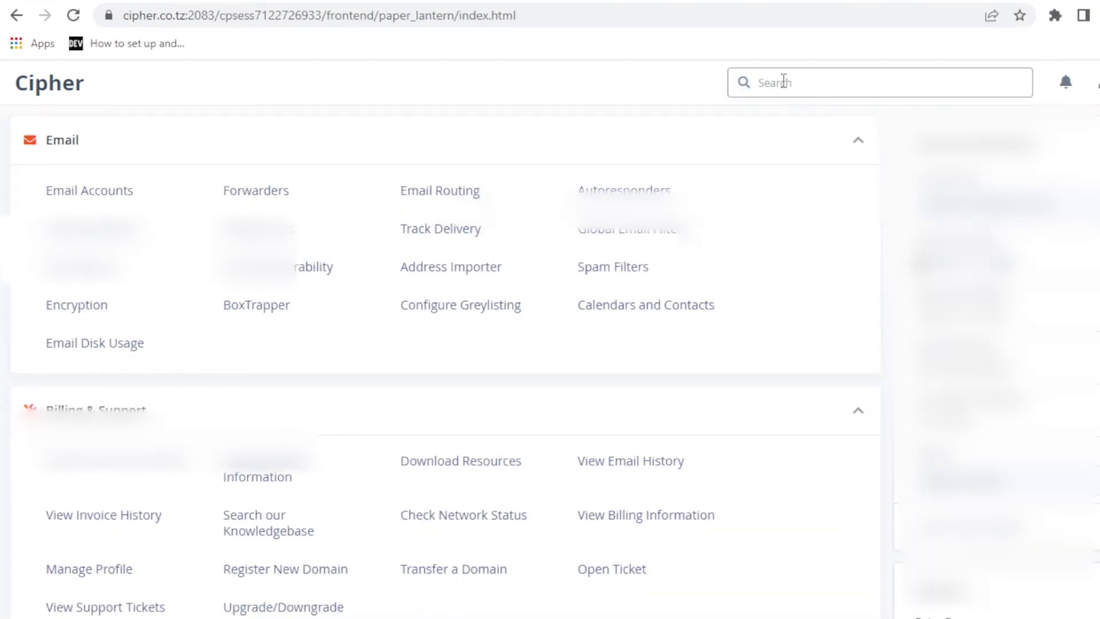
Open Terminal and run the pasted command to activate the staging virtual environment
{"action": "type", "text": "ter"}
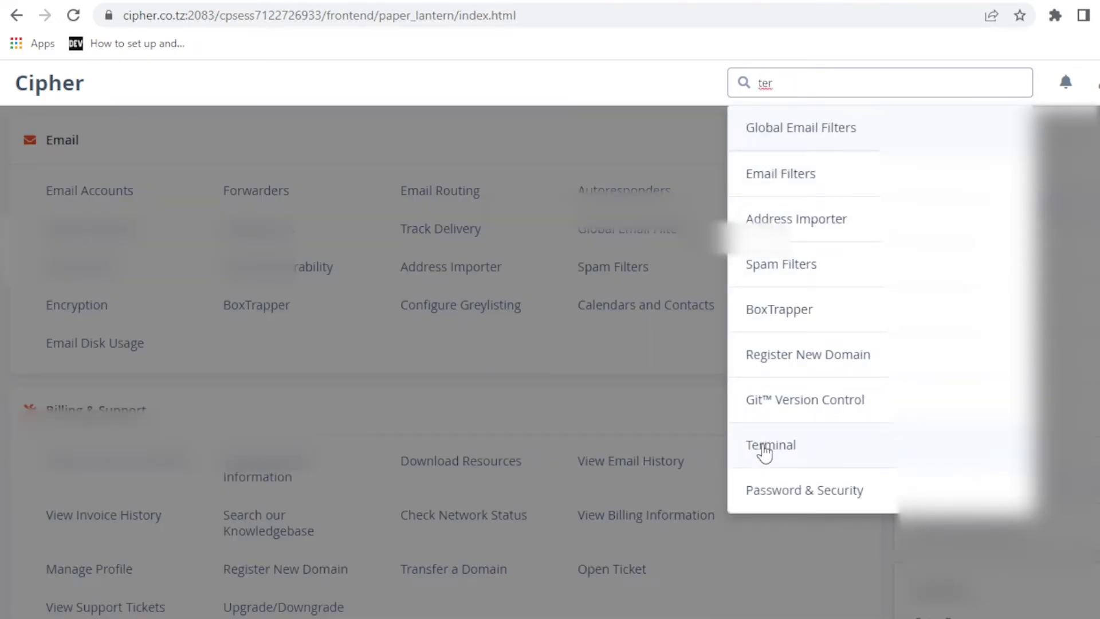
{"action": "left_click", "coordinate": [765, 452]}
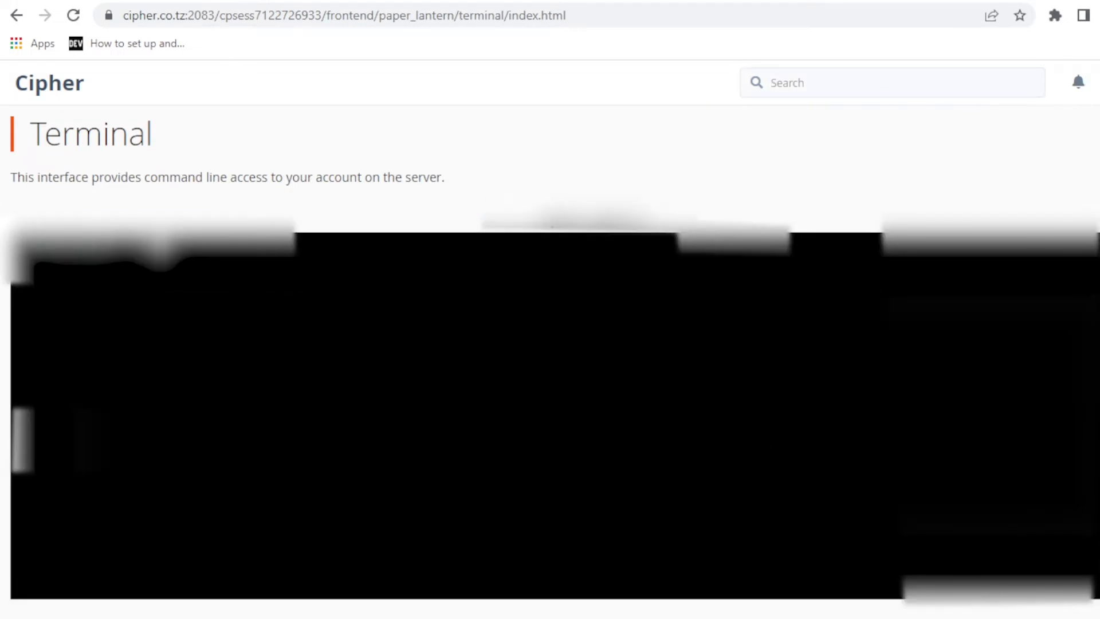
{"action": "right_click", "coordinate": [183, 264]}
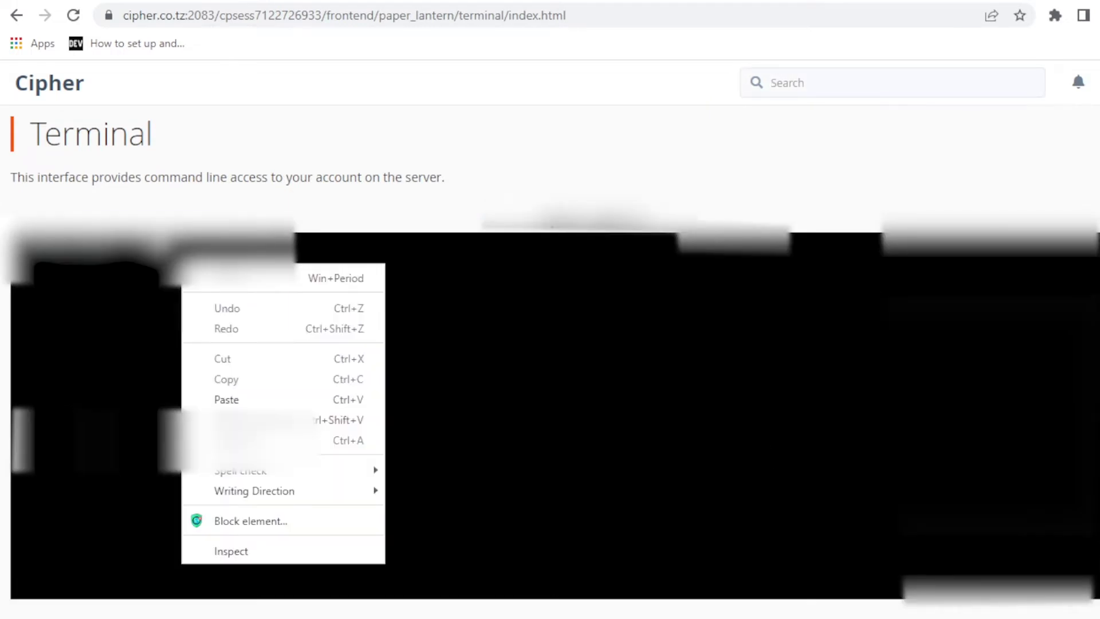
{"action": "left_click", "coordinate": [226, 400]}
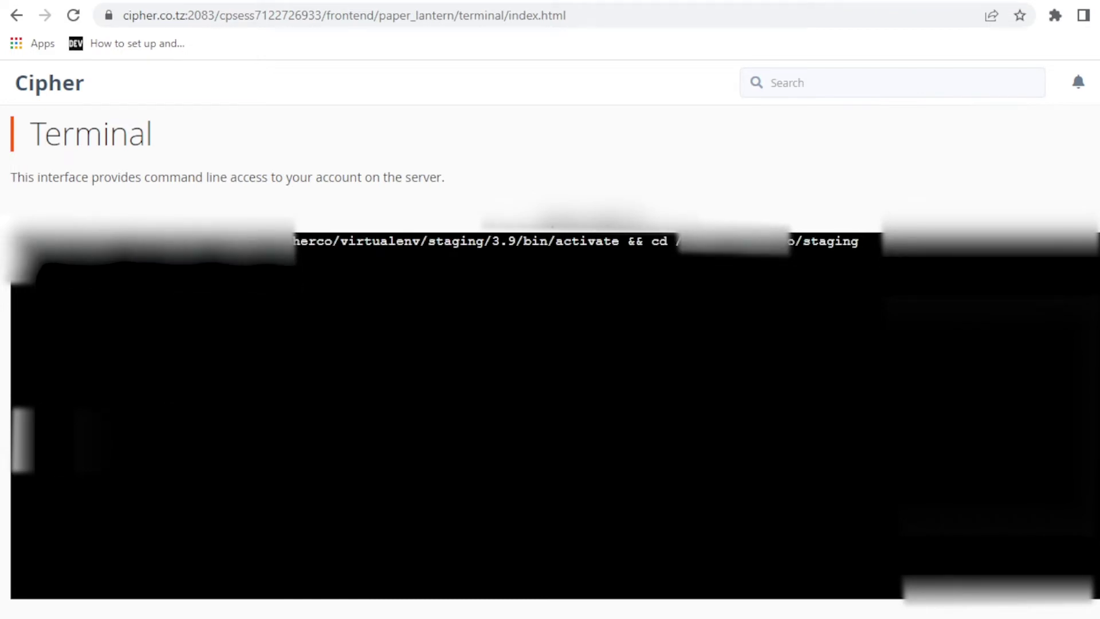
{"action": "key", "text": "Return"}
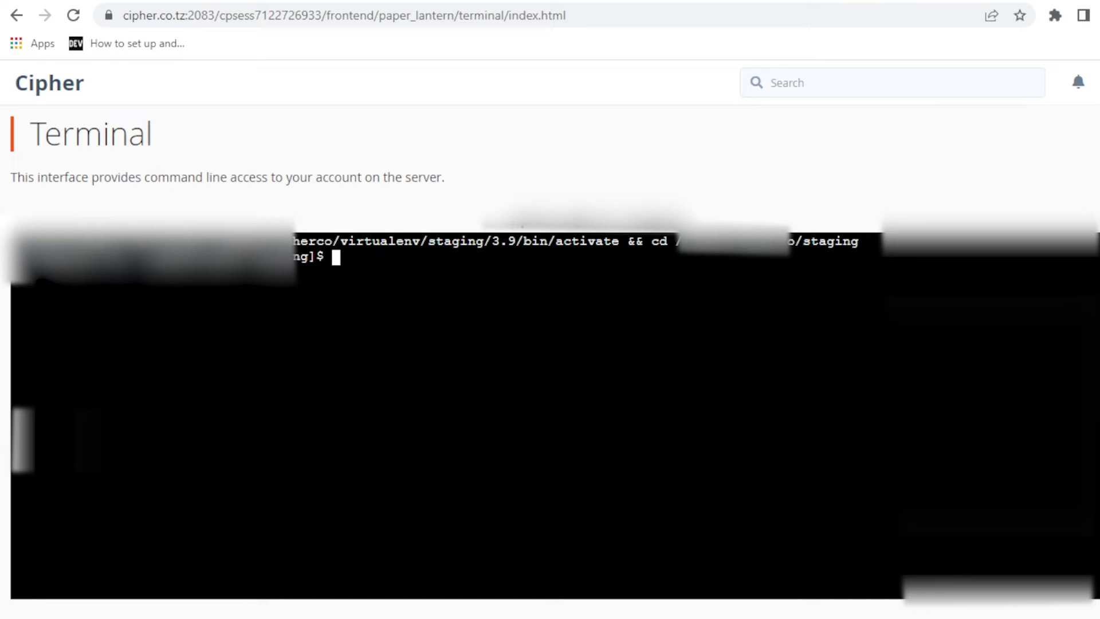
Run 'pip install django' in the Terminal, installing Django 4.0.4
{"action": "type", "text": "pip instal"}
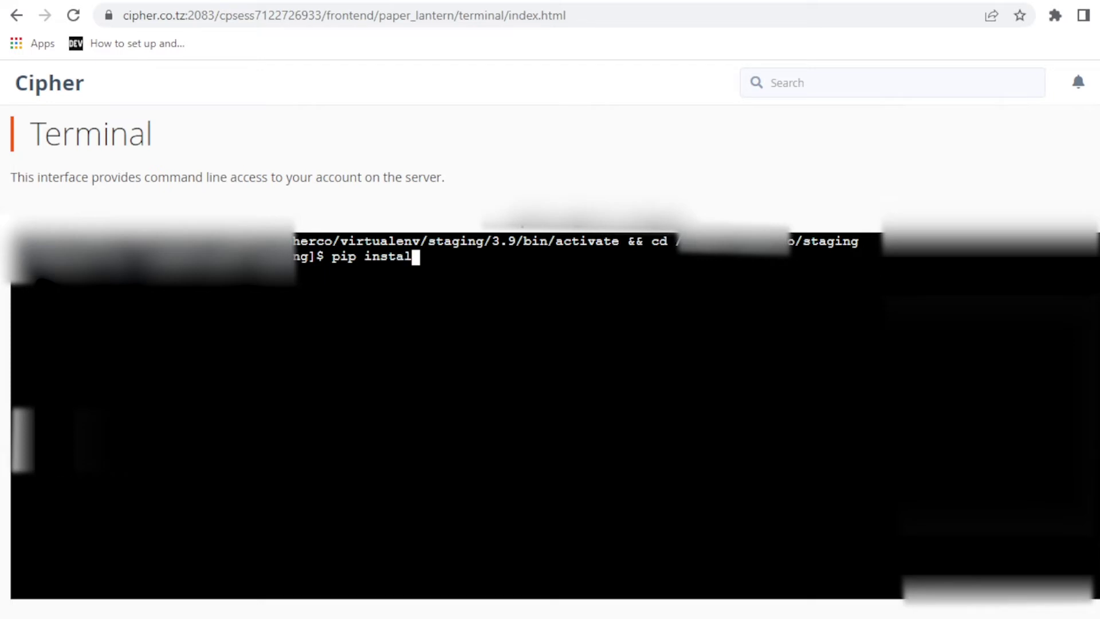
{"action": "type", "text": "ll"}
{"action": "key", "text": "BackSpace"}
{"action": "type", "text": "django"}
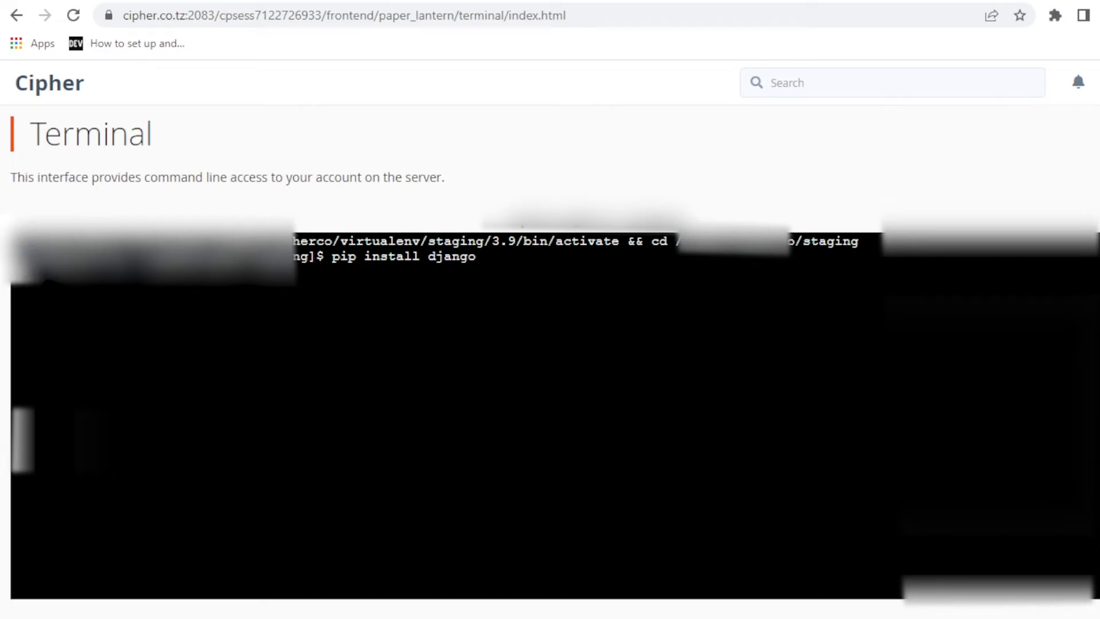
{"action": "key", "text": "Return"}
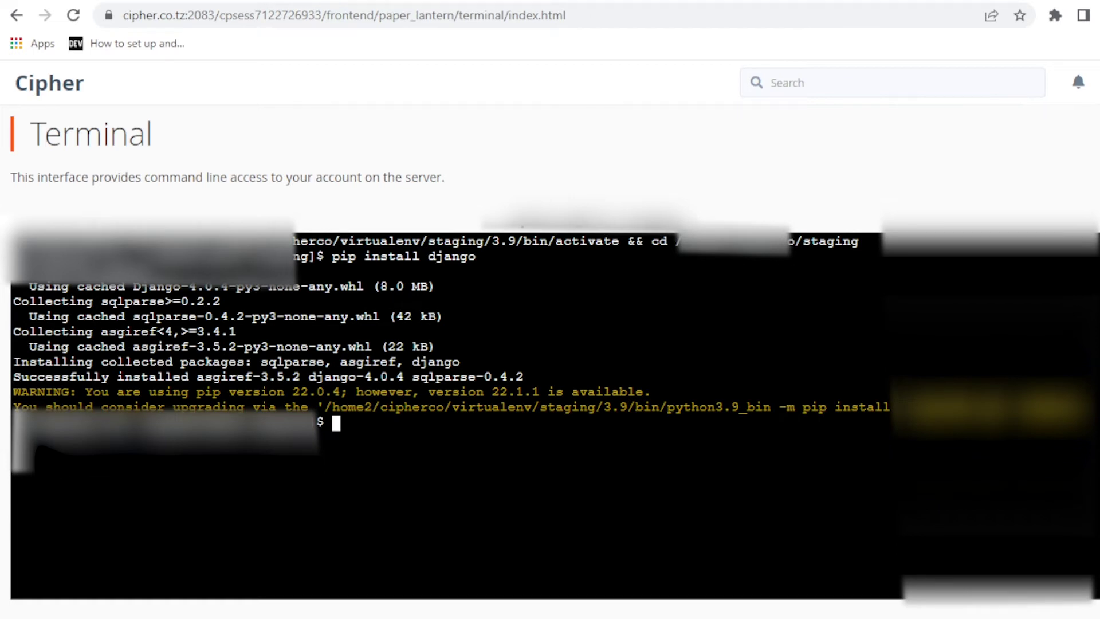
Run 'django-admin startproject cipher .' to create the cipher project, then return to cPanel home
{"action": "type", "text": "django-adm"}
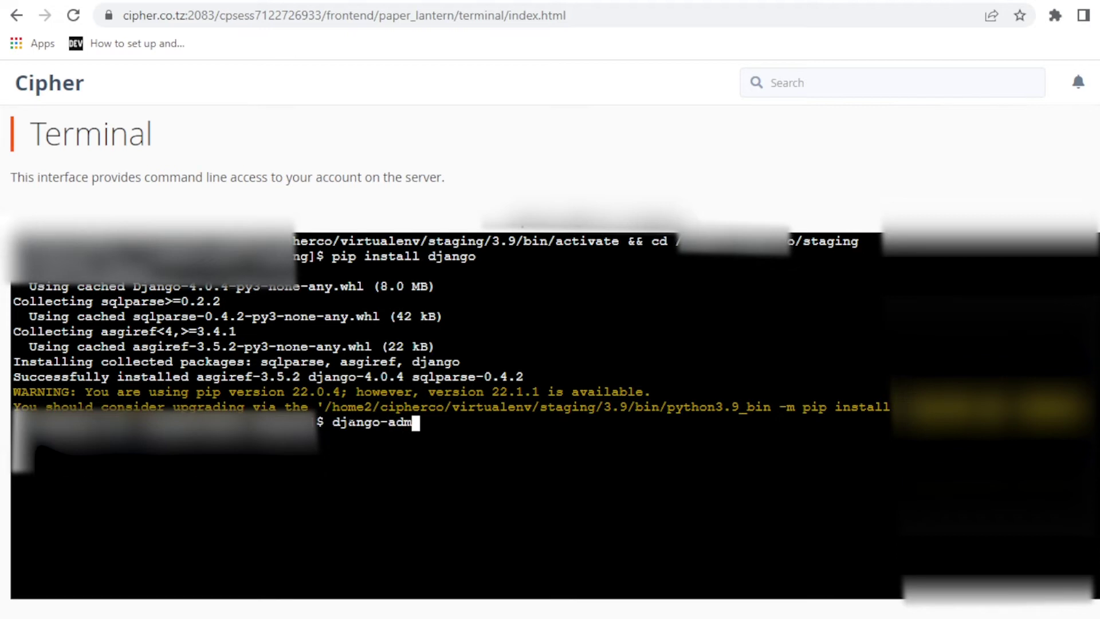
{"action": "type", "text": "in startpr"}
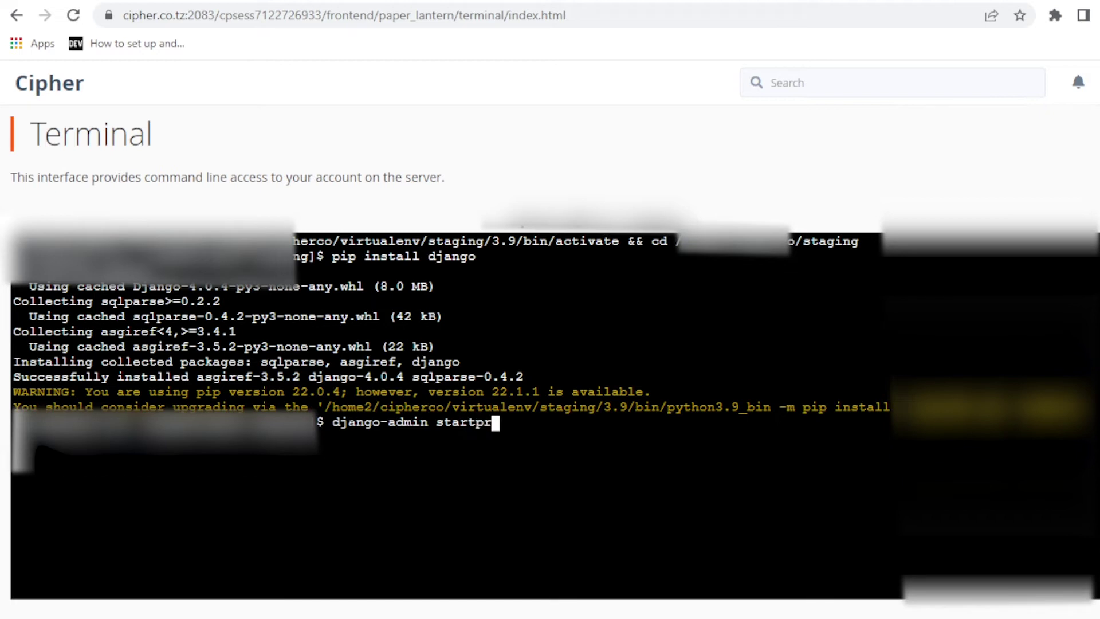
{"action": "type", "text": "oject ciph"}
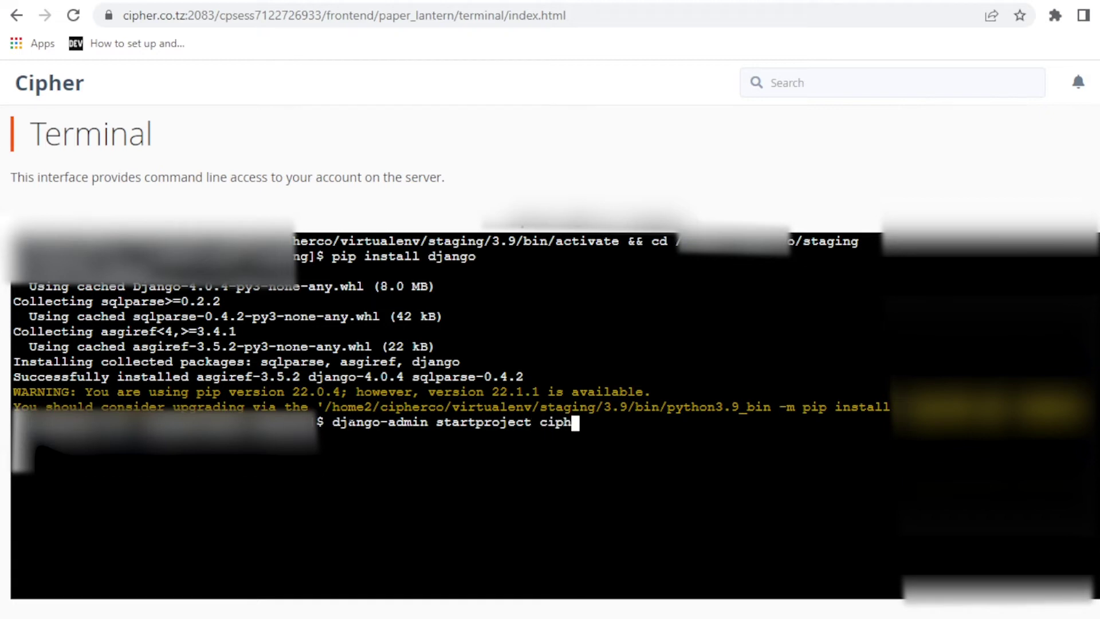
{"action": "type", "text": "er ."}
{"action": "key", "text": "Return"}
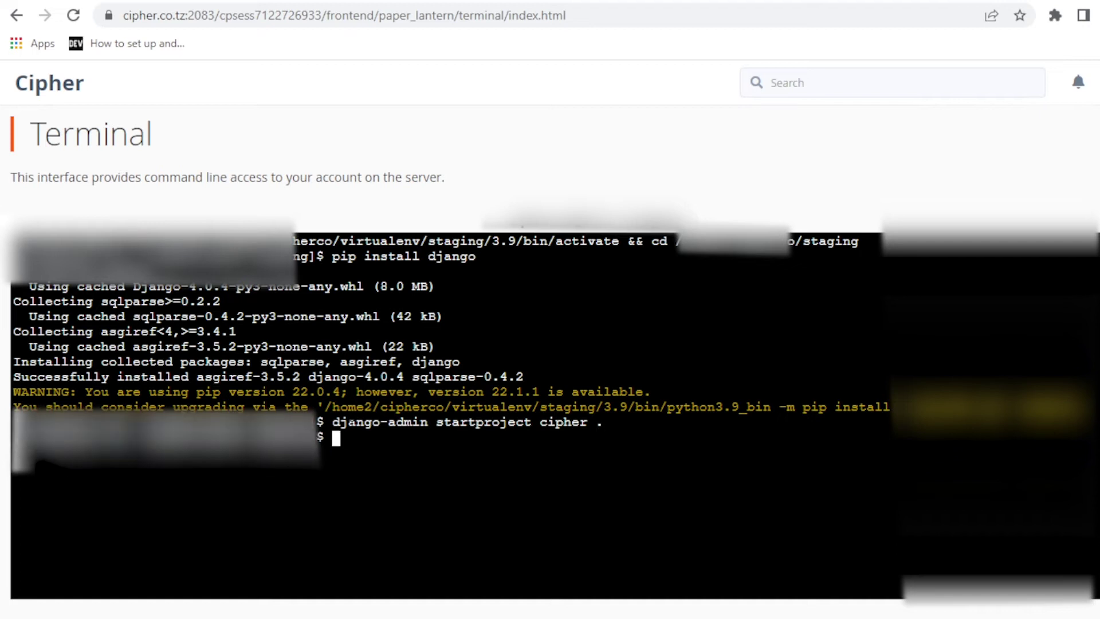
{"action": "left_click", "coordinate": [51, 89]}
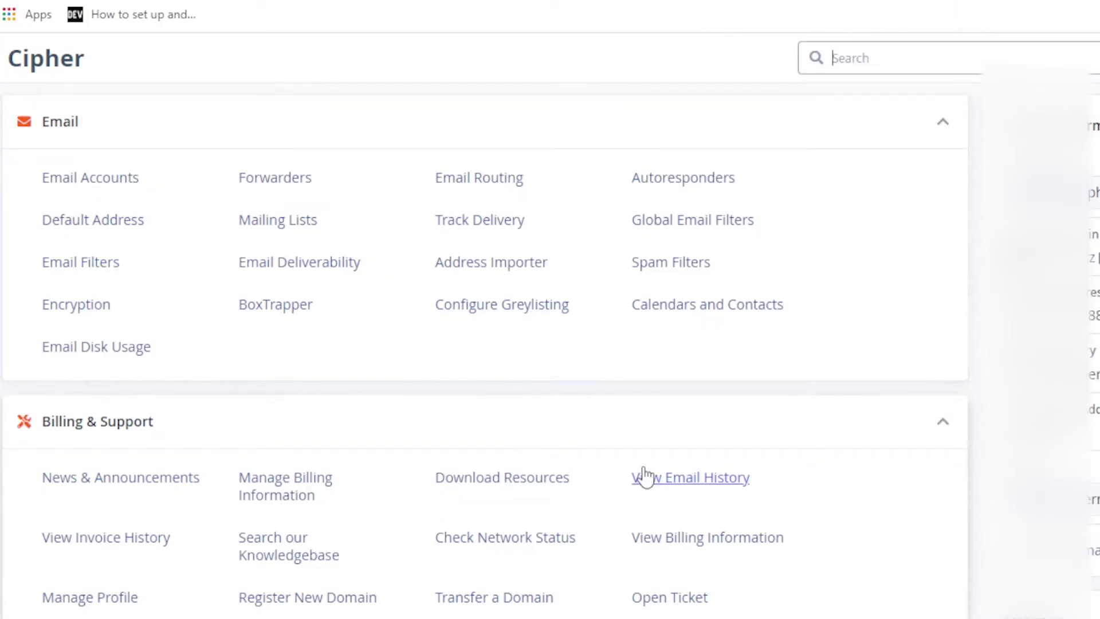
In File Manager, open the staging/cipher folder and bring up settings.py's actions menu
{"action": "scroll", "coordinate": [487, 343], "scroll_direction": "down", "scroll_amount": 7}
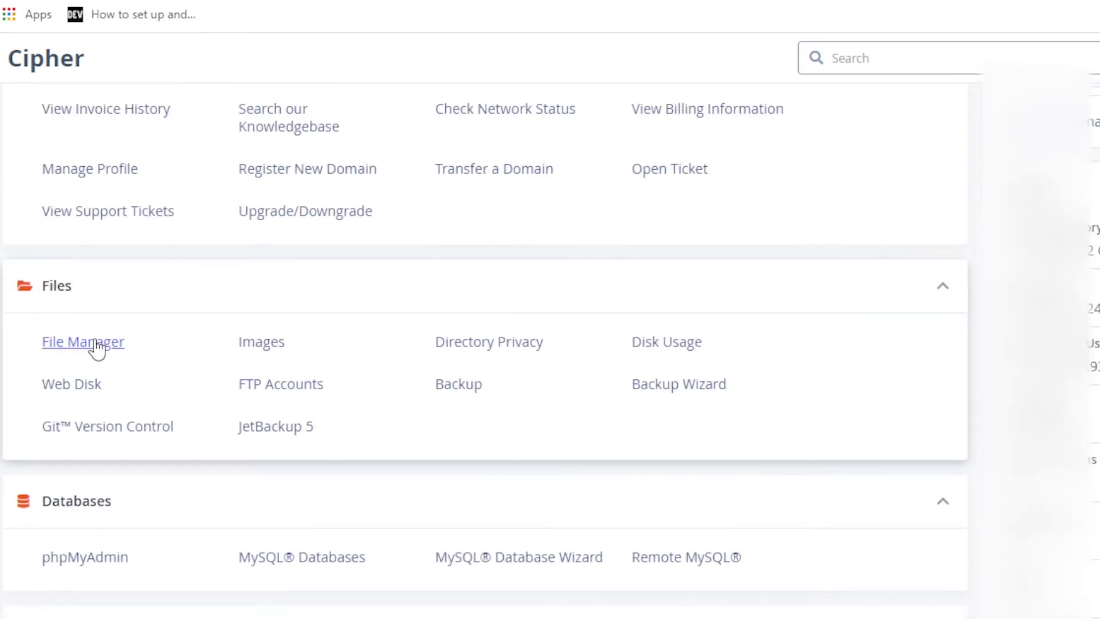
{"action": "left_click", "coordinate": [84, 342]}
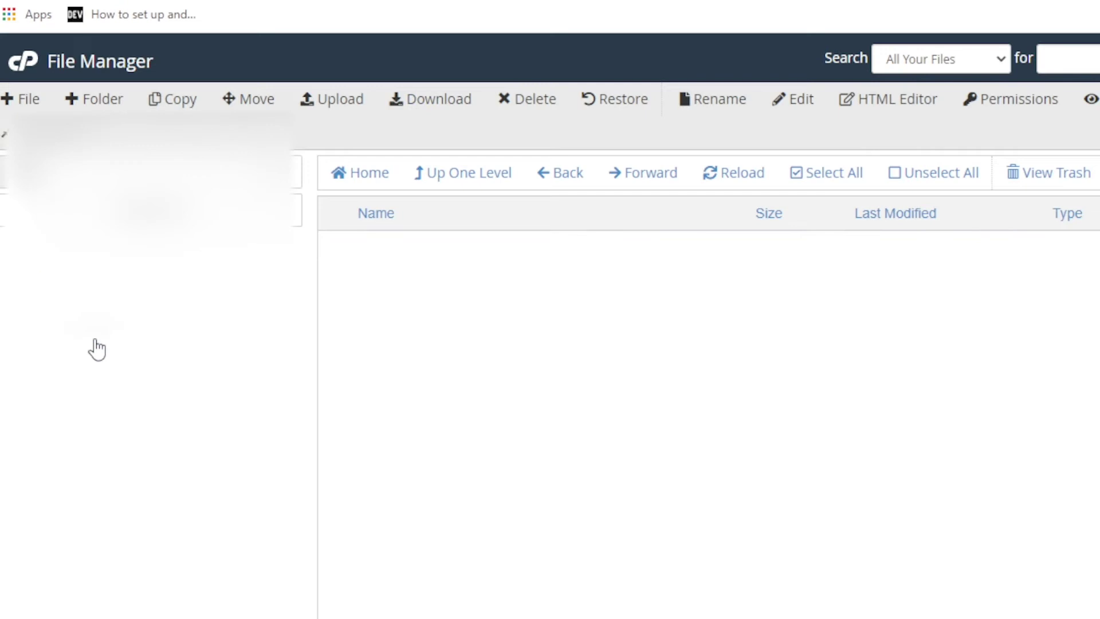
{"action": "left_click_drag", "start_coordinate": [301, 431], "coordinate": [302, 500]}
{"action": "left_click", "coordinate": [73, 496]}
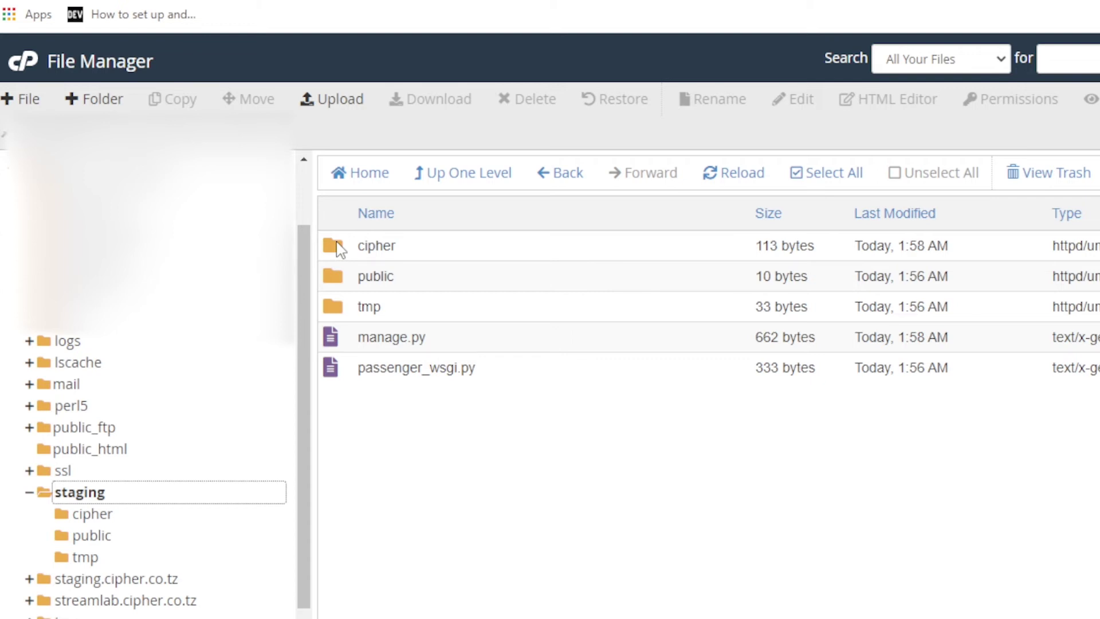
{"action": "double_click", "coordinate": [338, 247]}
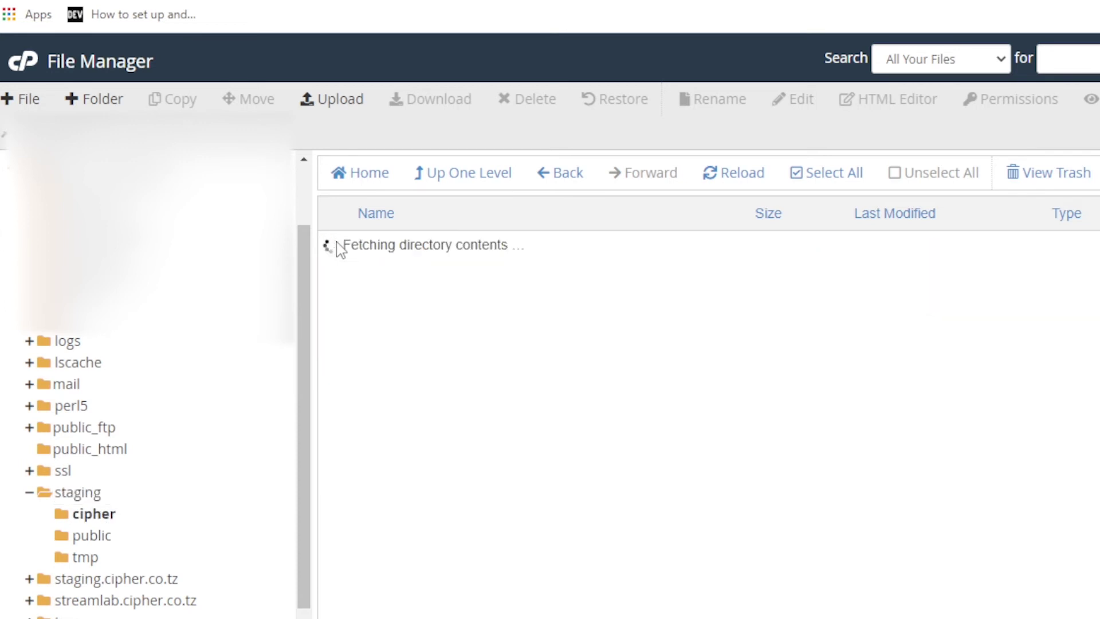
{"action": "left_click", "coordinate": [364, 304]}
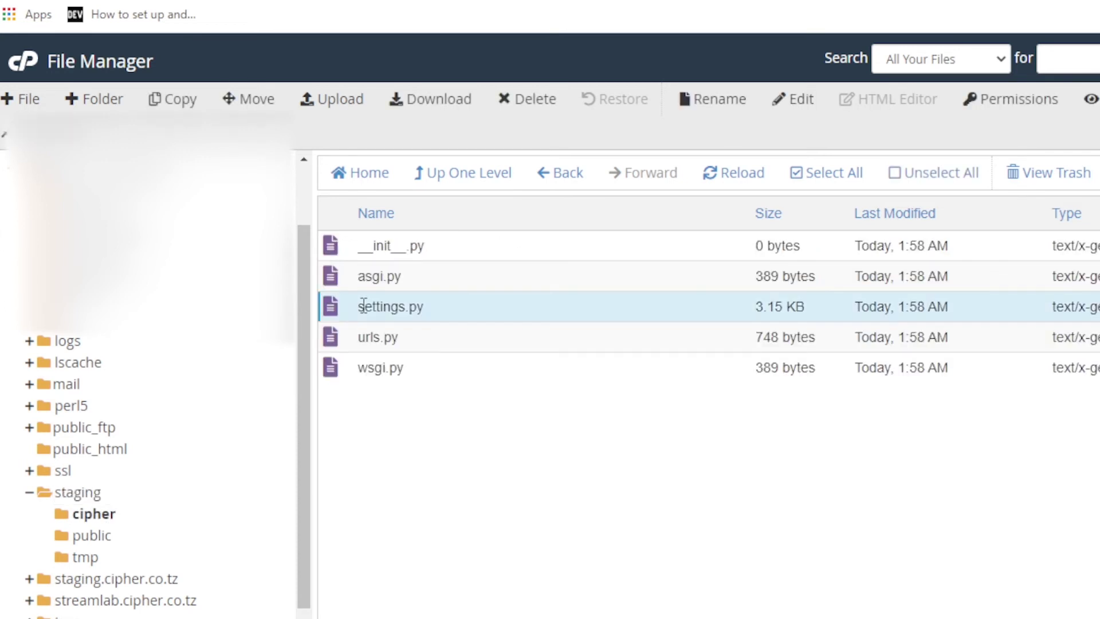
{"action": "right_click", "coordinate": [363, 307]}
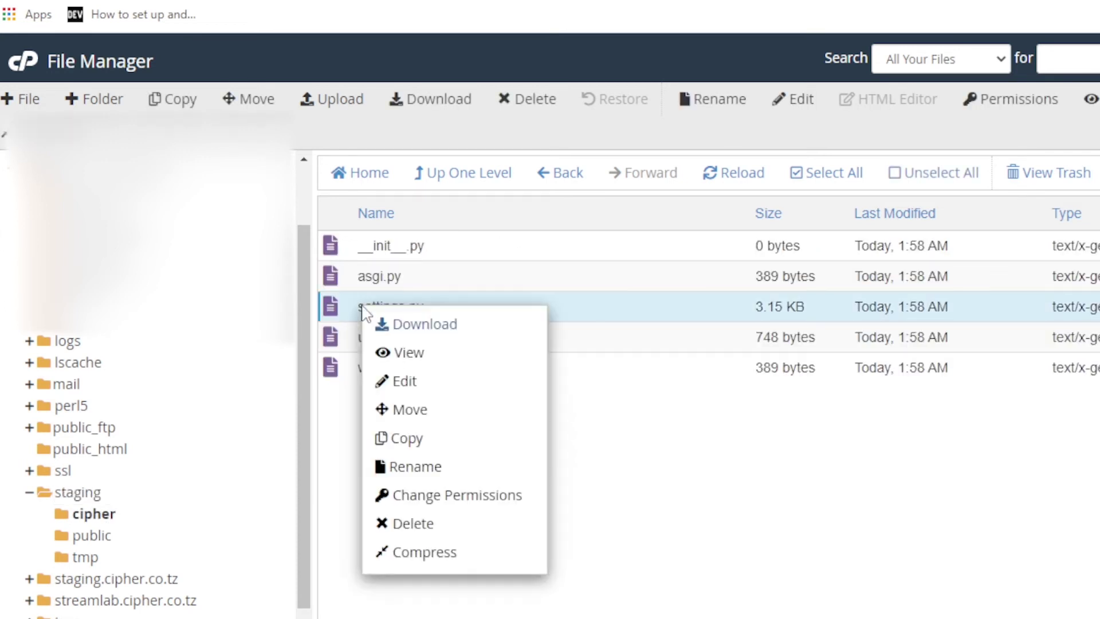
{"action": "left_click", "coordinate": [401, 381]}
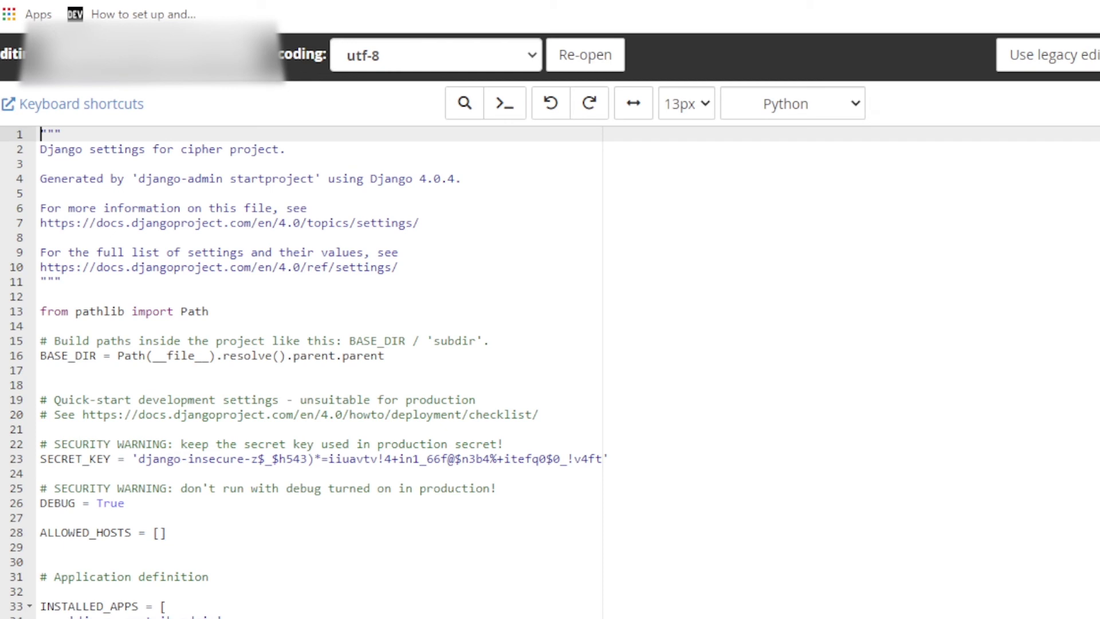
{"action": "scroll", "coordinate": [300, 372], "scroll_direction": "down", "scroll_amount": 5}
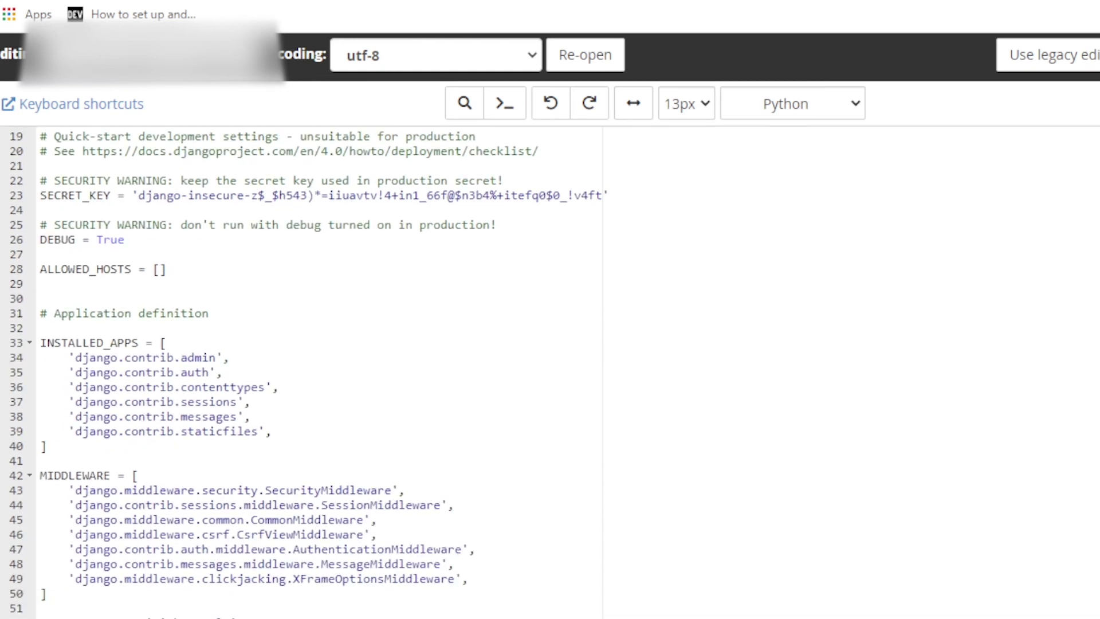
{"action": "left_click", "coordinate": [159, 270]}
{"action": "left_click", "coordinate": [160, 269]}
{"action": "type", "text": "'"}
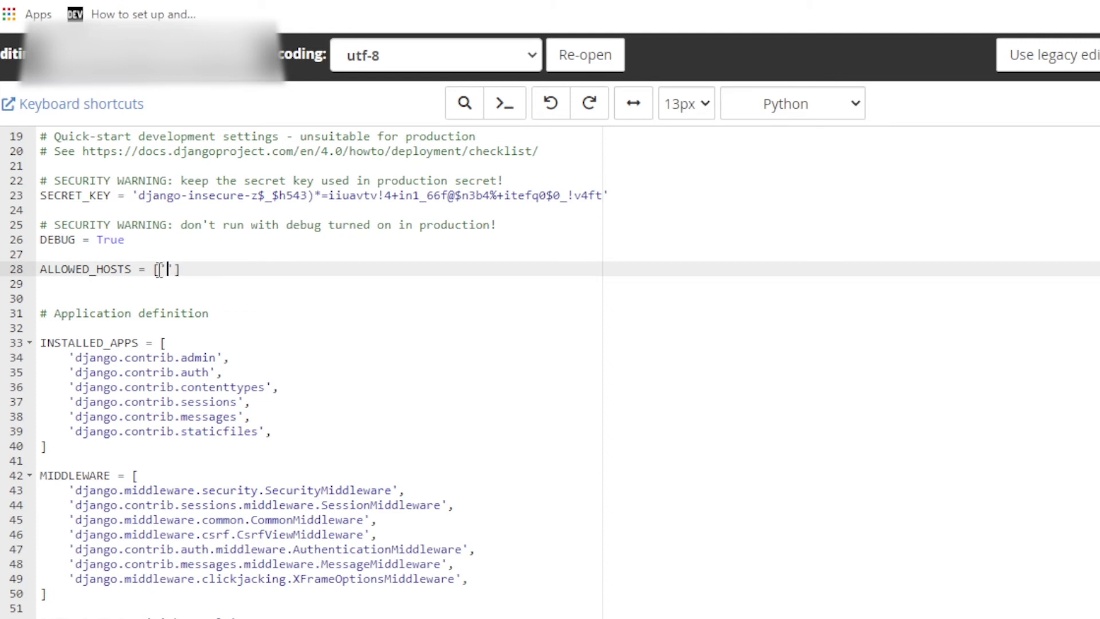
{"action": "type", "text": "www"}
{"action": "type", "text": "."}
{"action": "type", "text": "staging"}
{"action": "type", "text": ".cipher"}
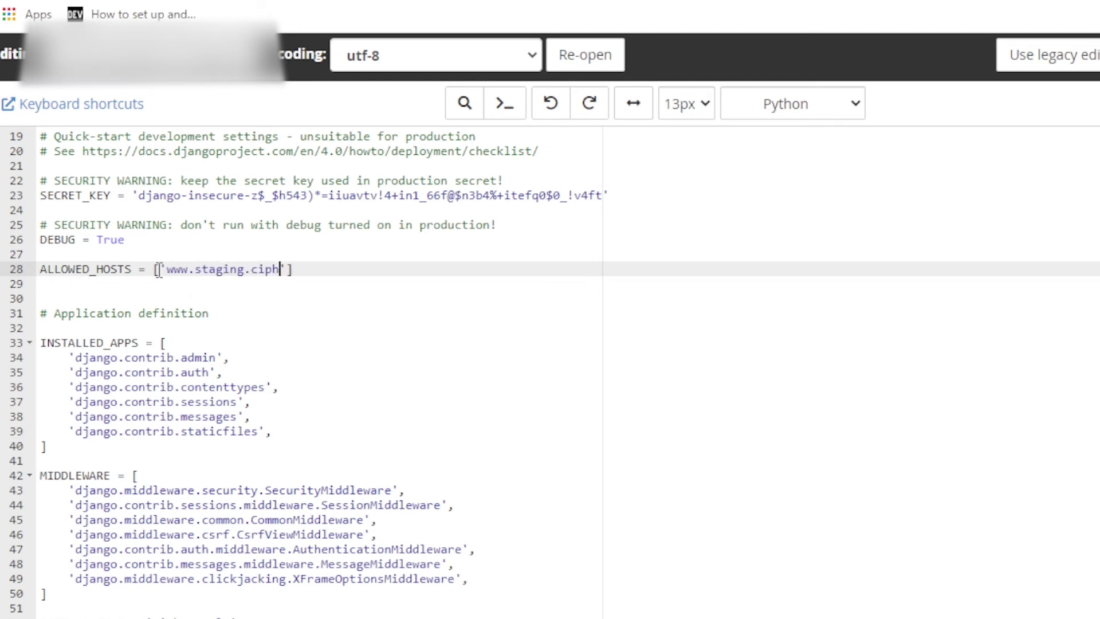
{"action": "type", "text": ".co.tz"}
{"action": "key", "text": "Right"}
{"action": "type", "text": ",'stagi"}
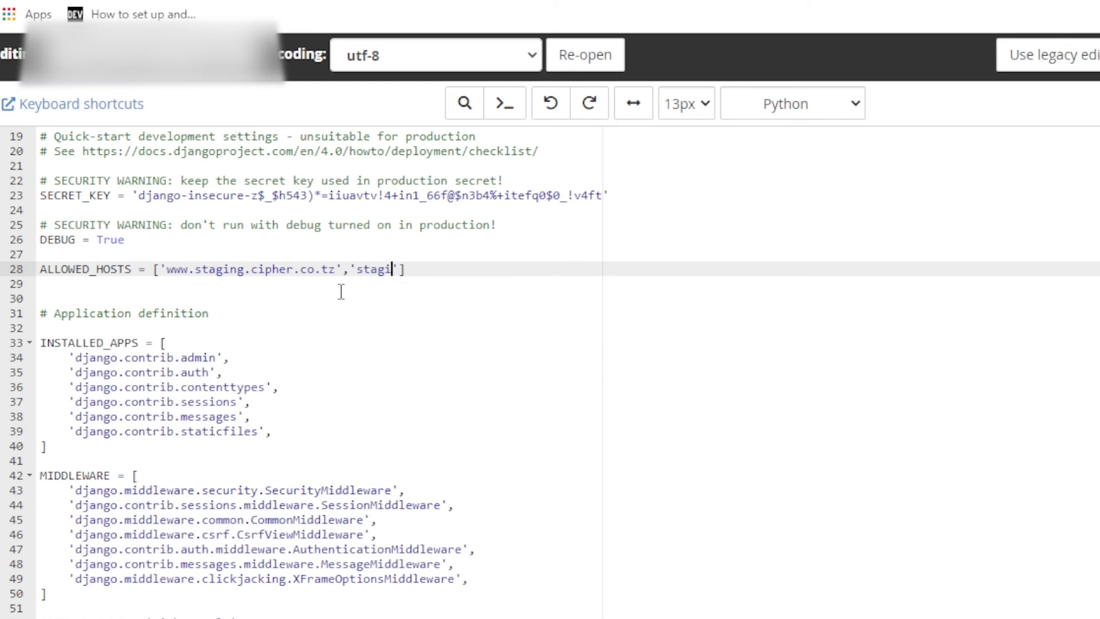
{"action": "type", "text": "ng.cipher.co.tz"}
{"action": "left_click", "coordinate": [524, 275]}
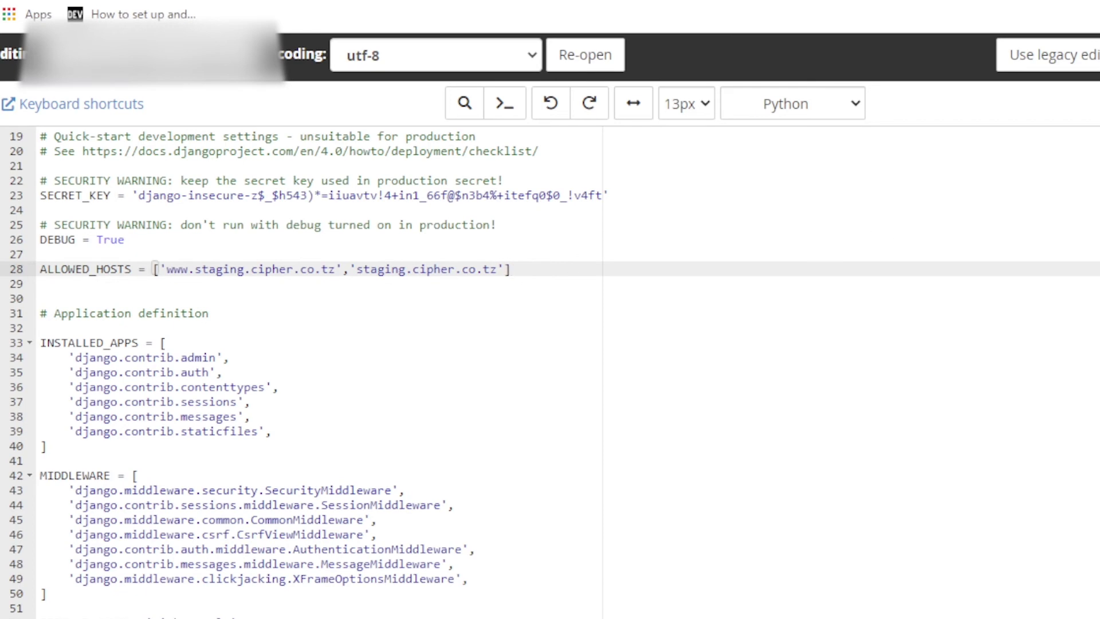
{"action": "key", "text": "ctrl+s"}
Close settings.py and open staging's passenger_wsgi.py in the editor
{"action": "key", "text": "ctrl+w"}
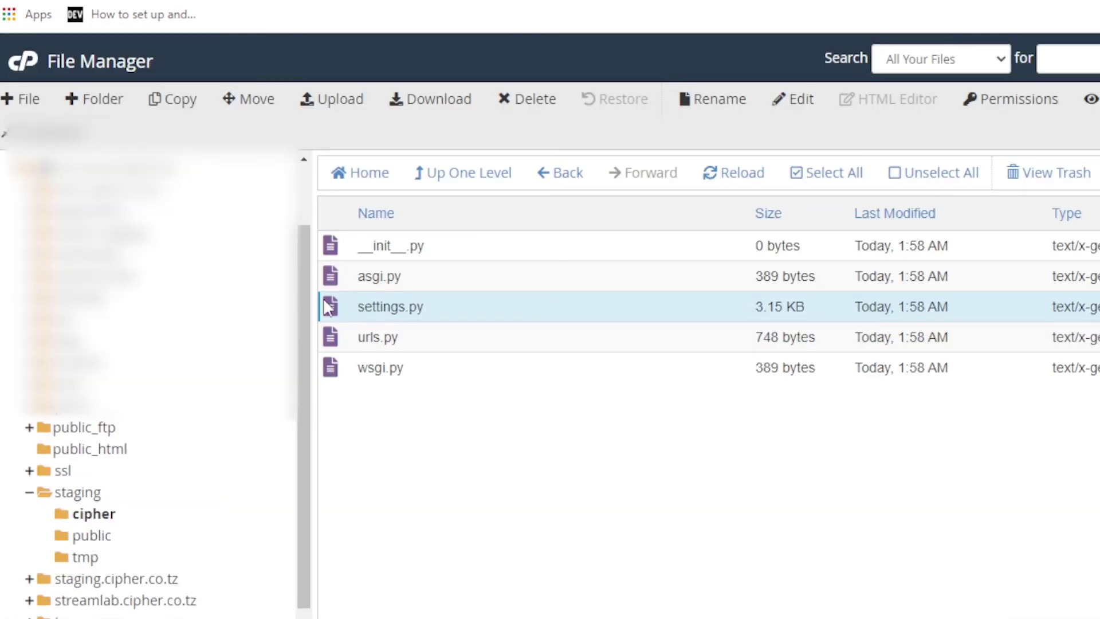
{"action": "left_click", "coordinate": [549, 178]}
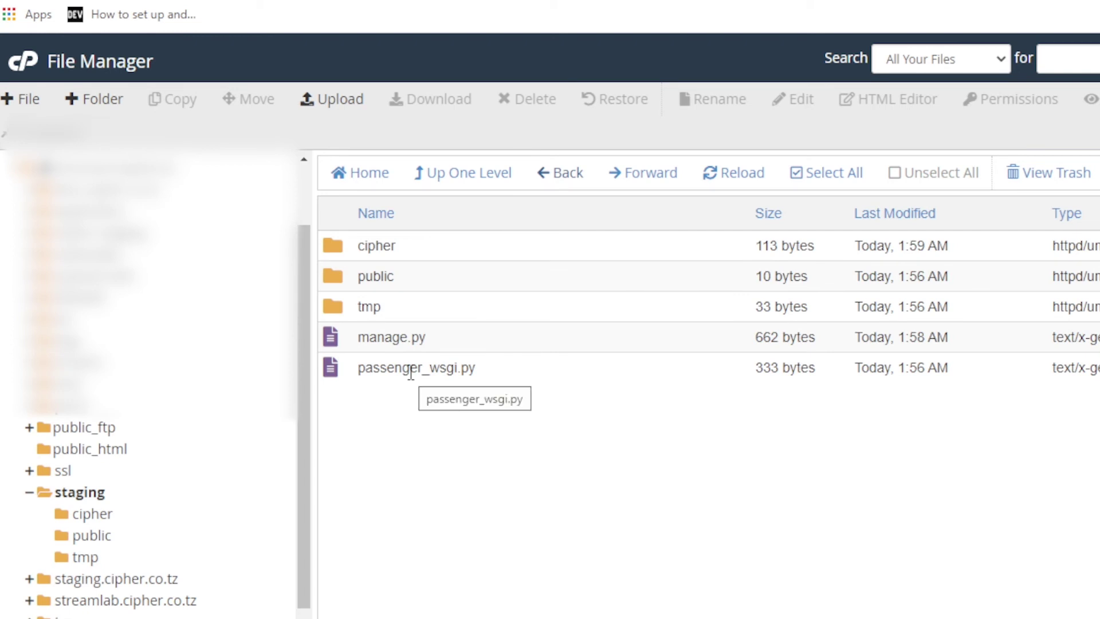
{"action": "left_click", "coordinate": [414, 369]}
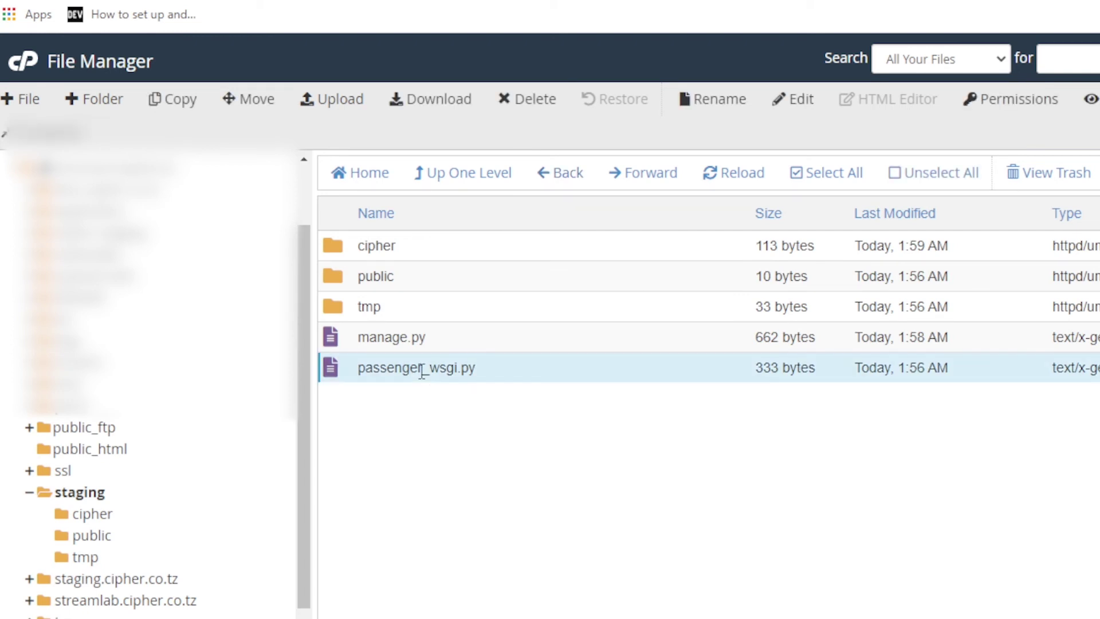
{"action": "right_click", "coordinate": [421, 371]}
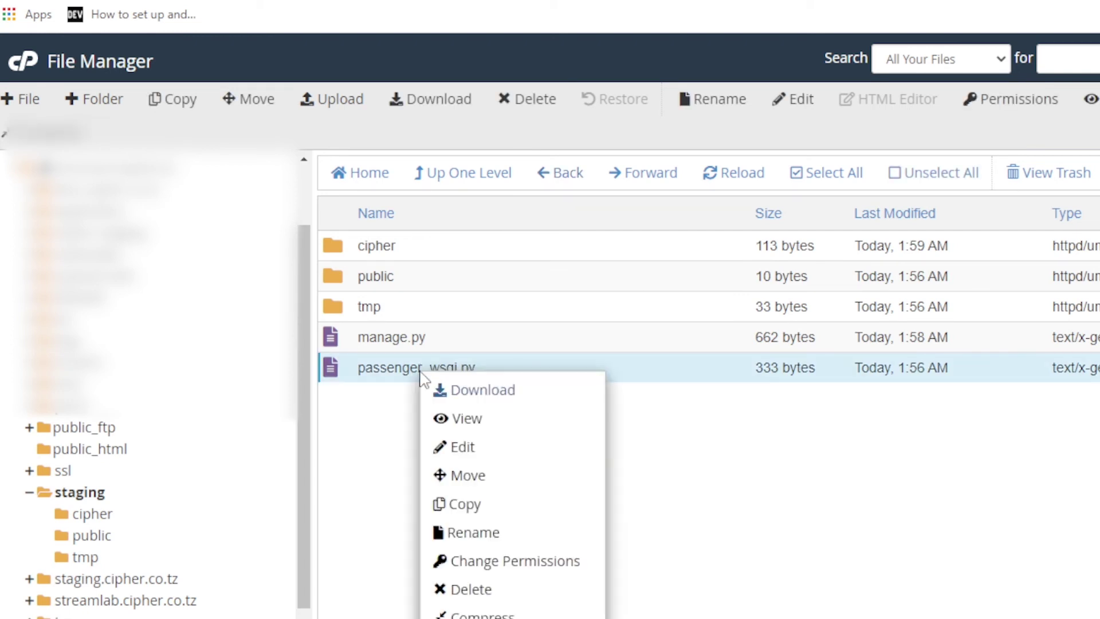
{"action": "left_click", "coordinate": [465, 450]}
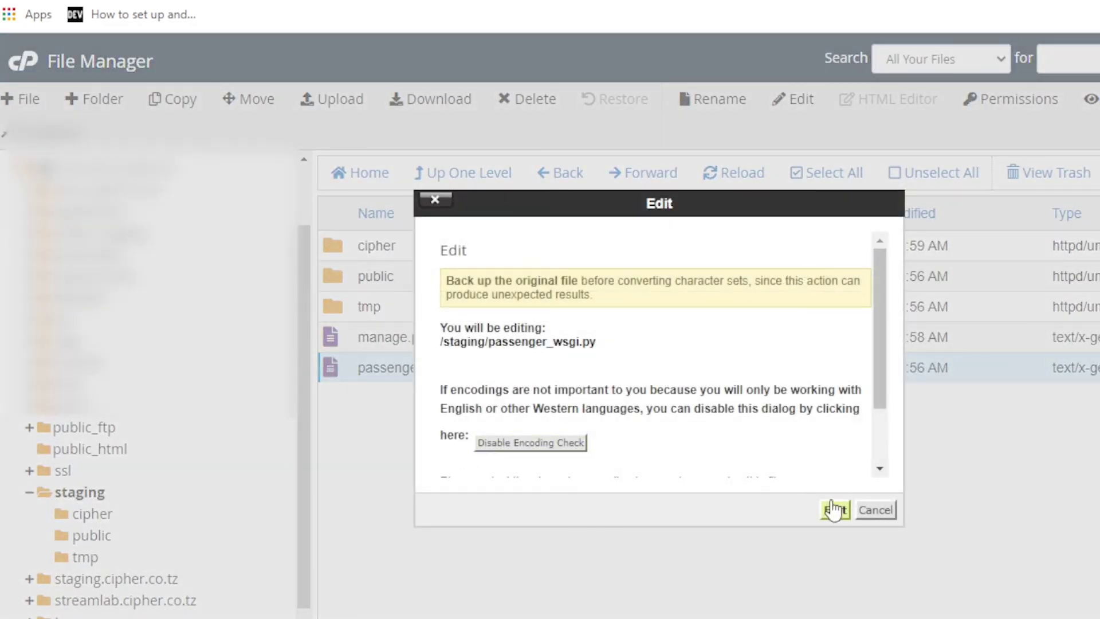
{"action": "left_click", "coordinate": [834, 509]}
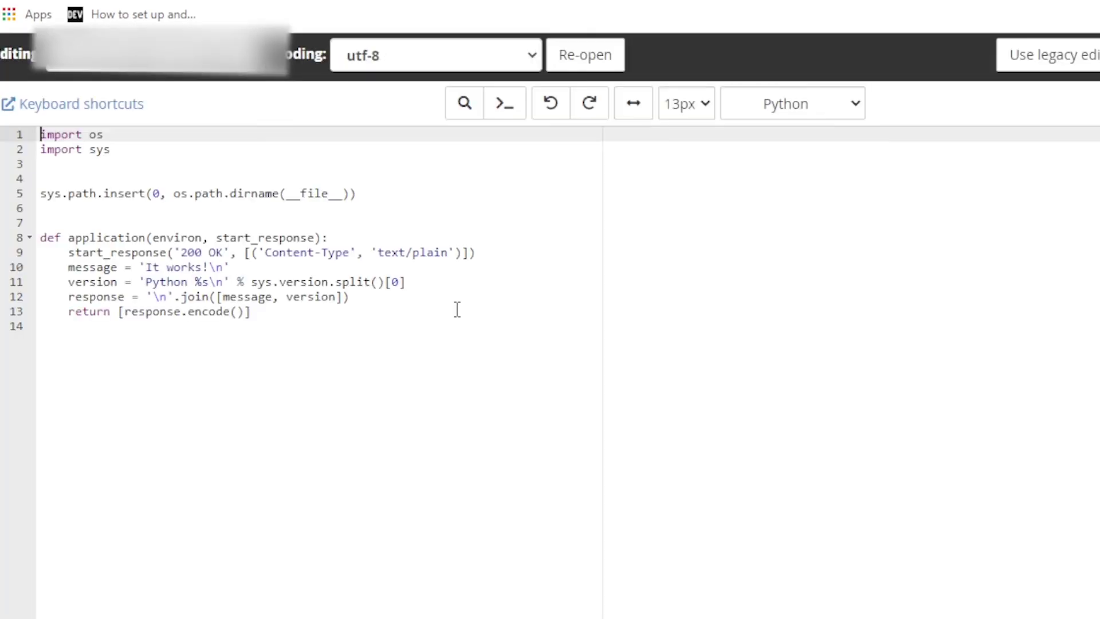
Replace passenger_wsgi.py's code with 'from cipher.wsgi import application', save and close it
{"action": "left_click", "coordinate": [280, 313]}
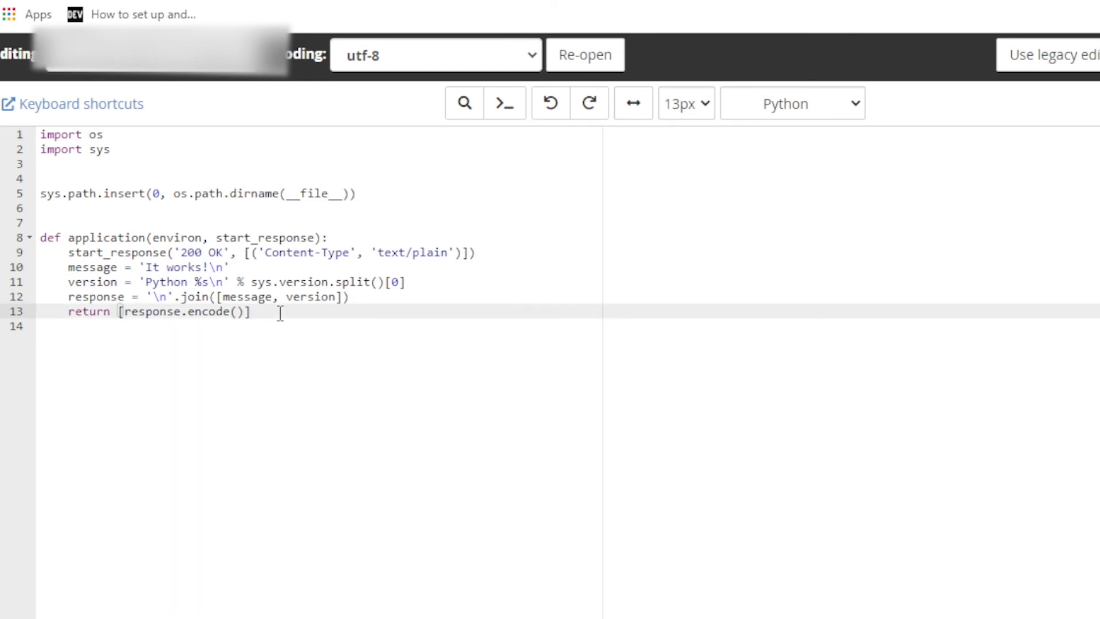
{"action": "key", "text": "ctrl+a"}
{"action": "key", "text": "BackSpace"}
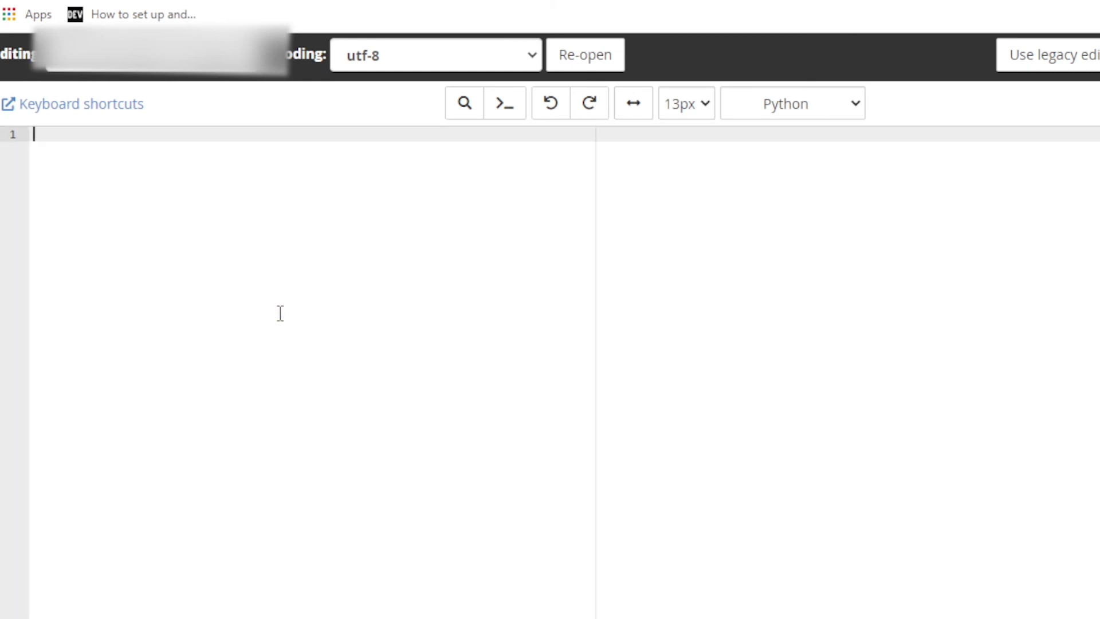
{"action": "type", "text": "from cipher.wsgi i"}
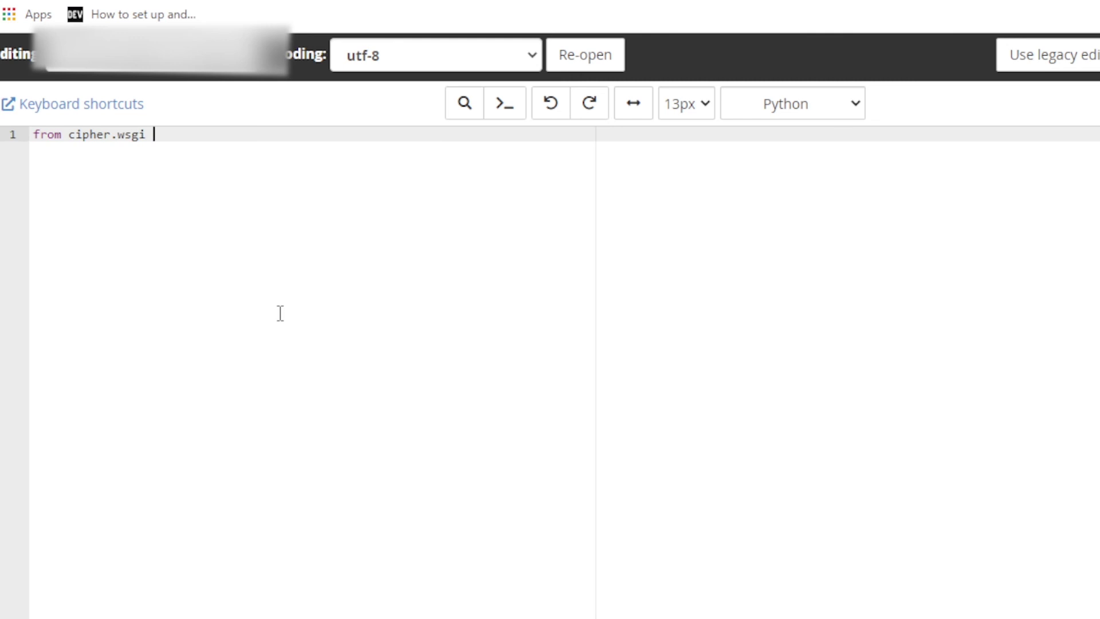
{"action": "type", "text": "mport application"}
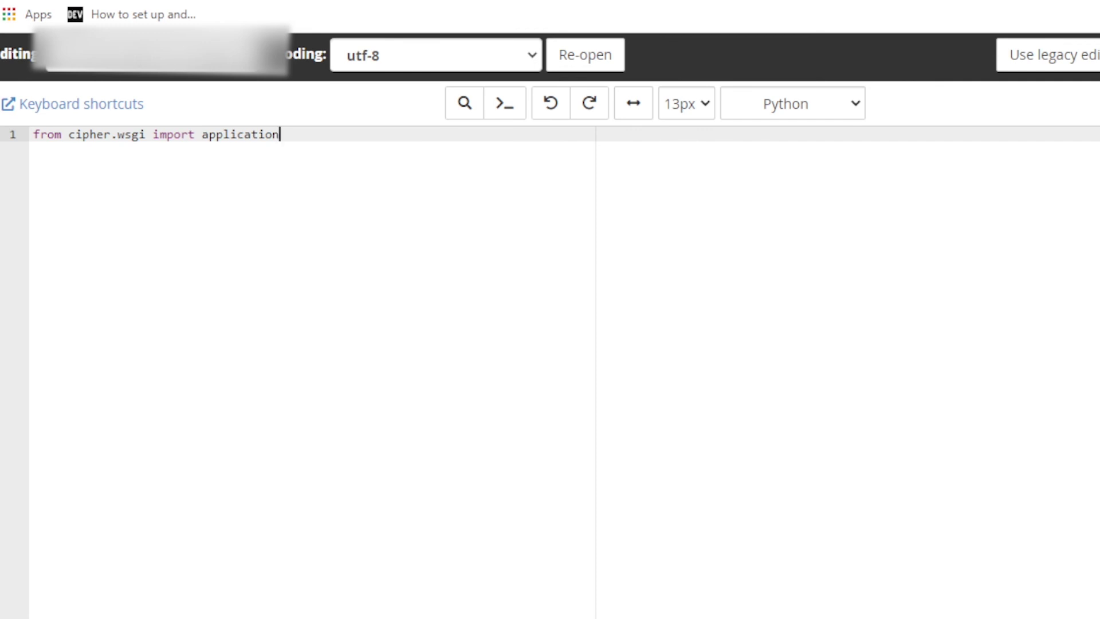
{"action": "key", "text": "ctrl+s"}
{"action": "key", "text": "ctrl+w"}
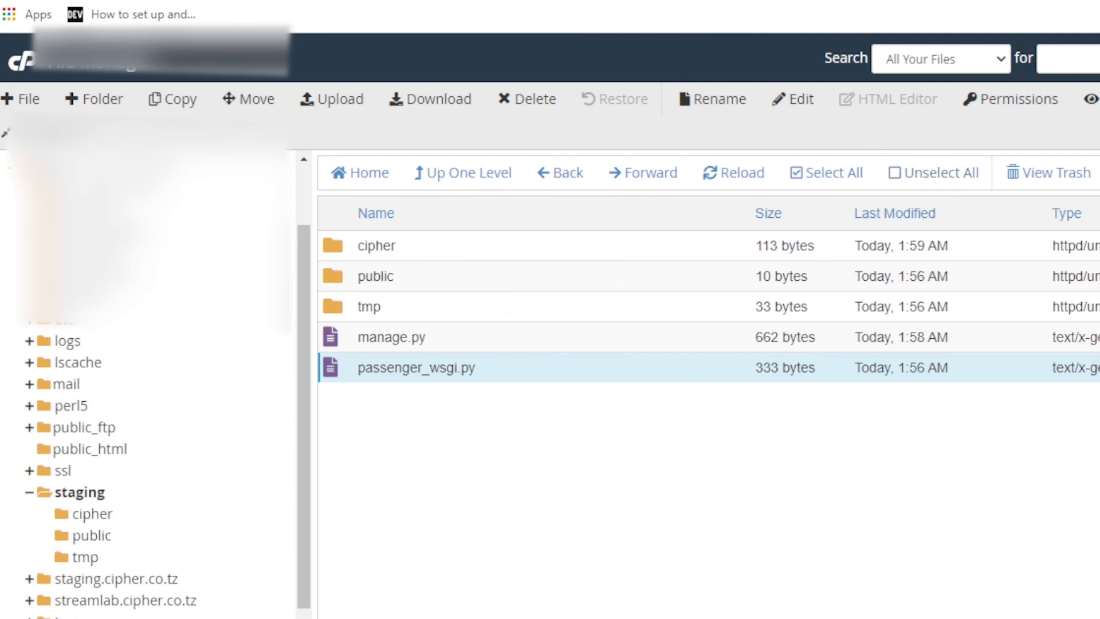
Restart the staging.cipher.co.tz application from the Setup Python App page
{"action": "key", "text": "ctrl+Tab"}
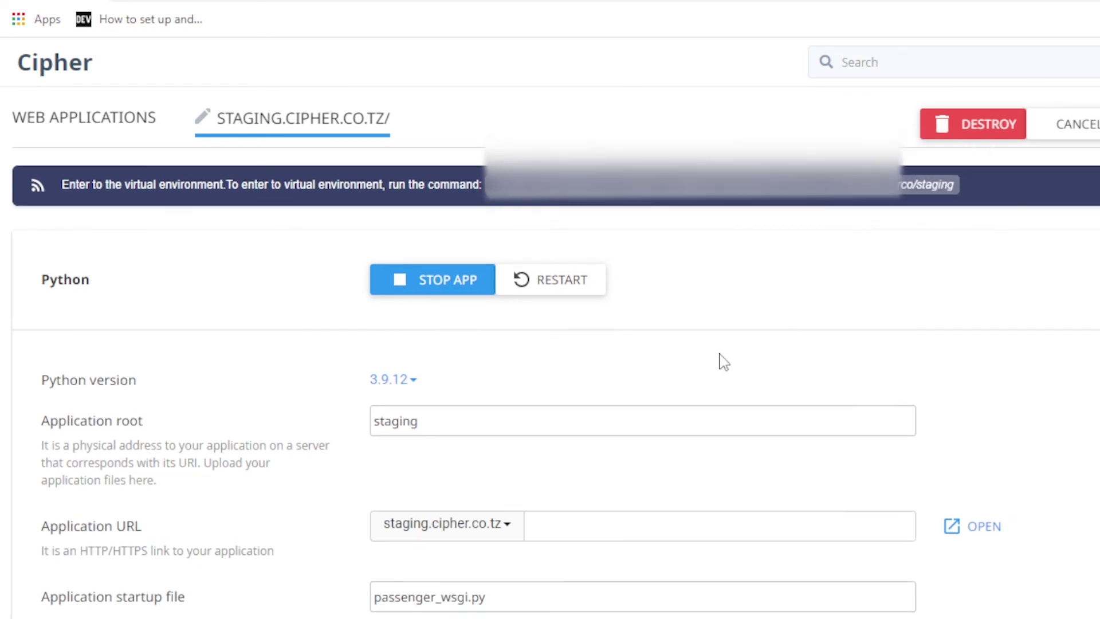
{"action": "left_click", "coordinate": [521, 281]}
{"action": "left_click", "coordinate": [294, 1]}
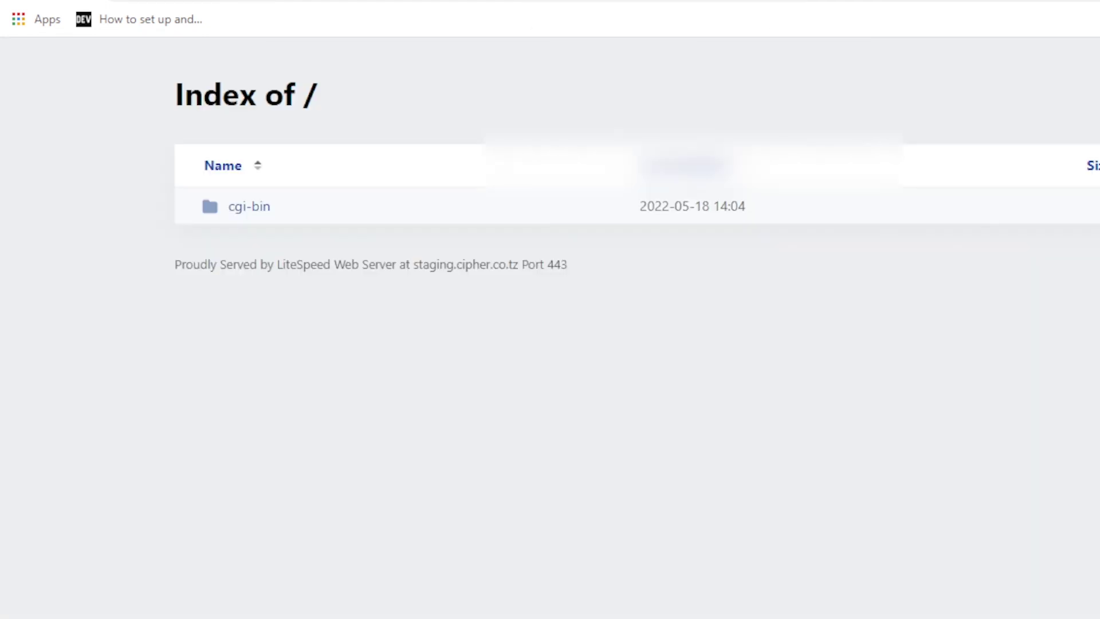
Reload staging.cipher.co.tz so it shows Django's 'The install worked successfully!' rocket page
{"action": "left_click", "coordinate": [81, 2]}
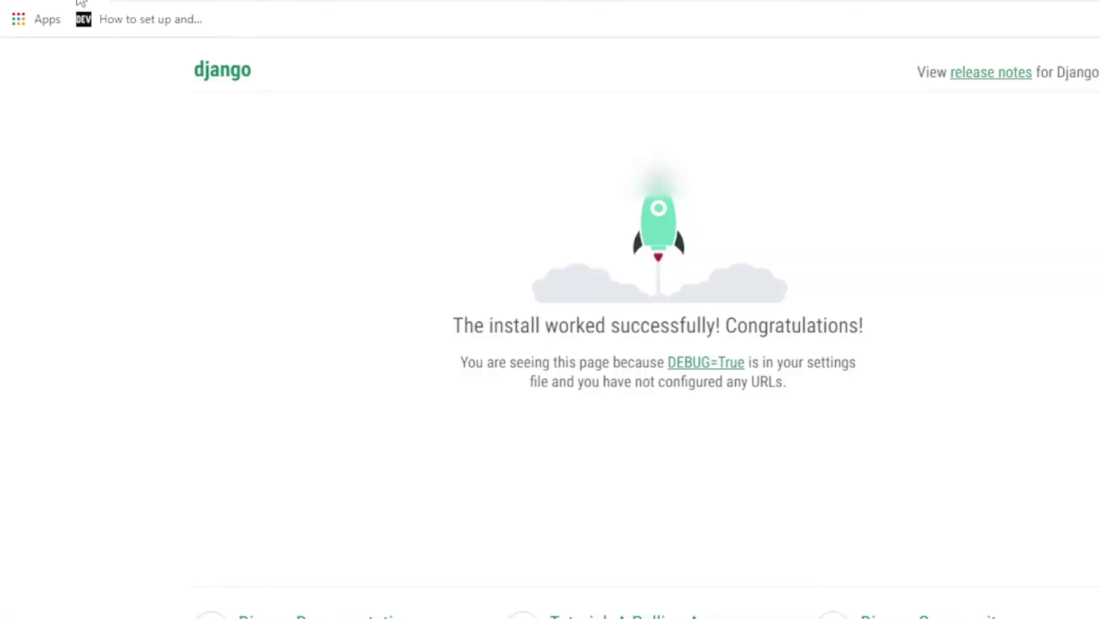